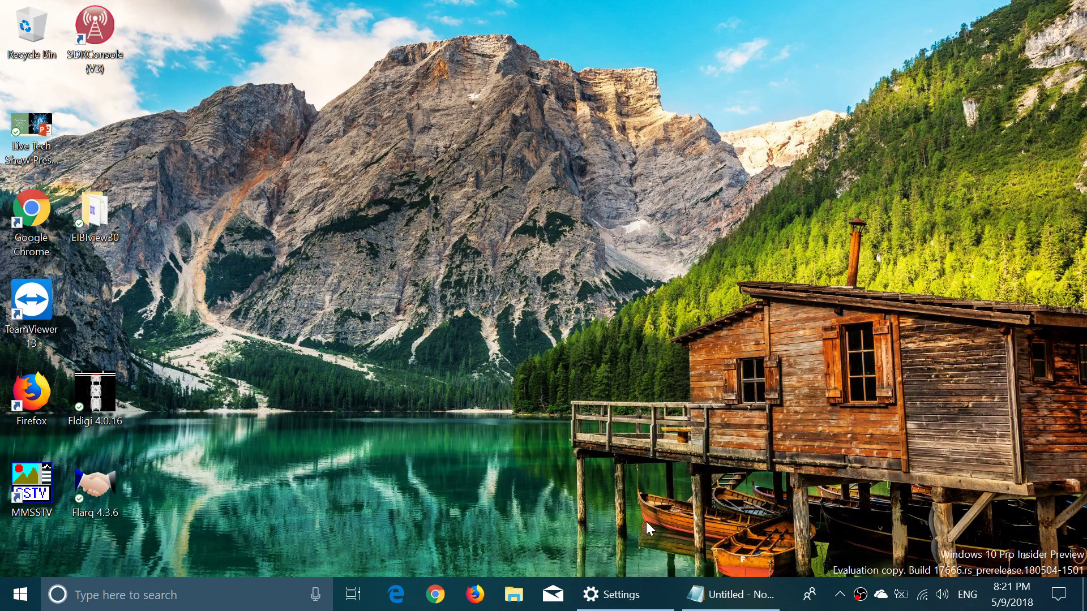
# Step: Bring Settings back, close the Edge window with its New tab, and dismiss the OBS notification
pyautogui.click(632, 602)
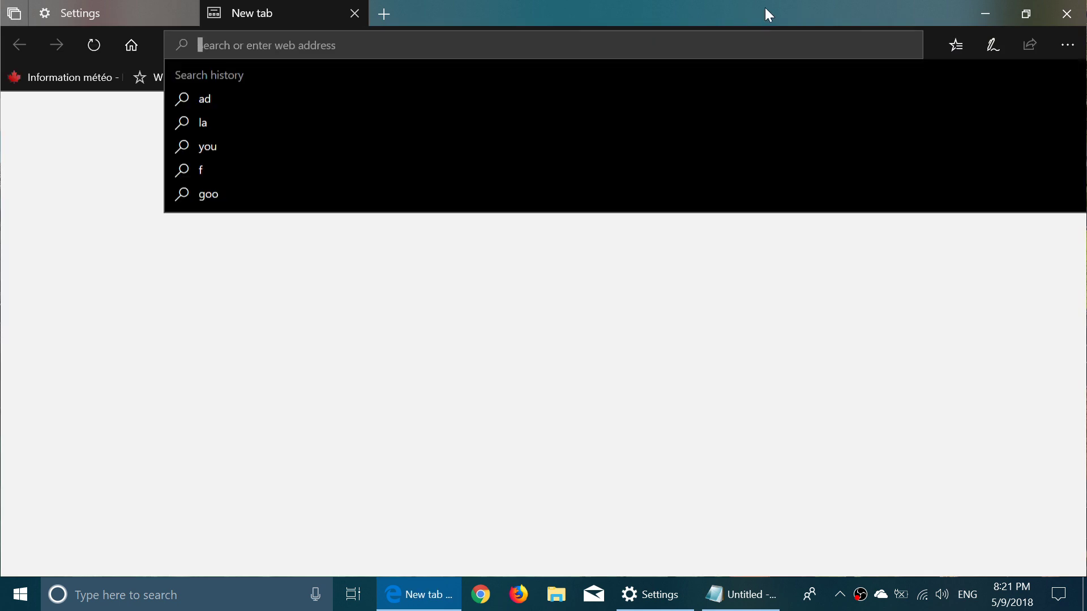
pyautogui.click(1067, 14)
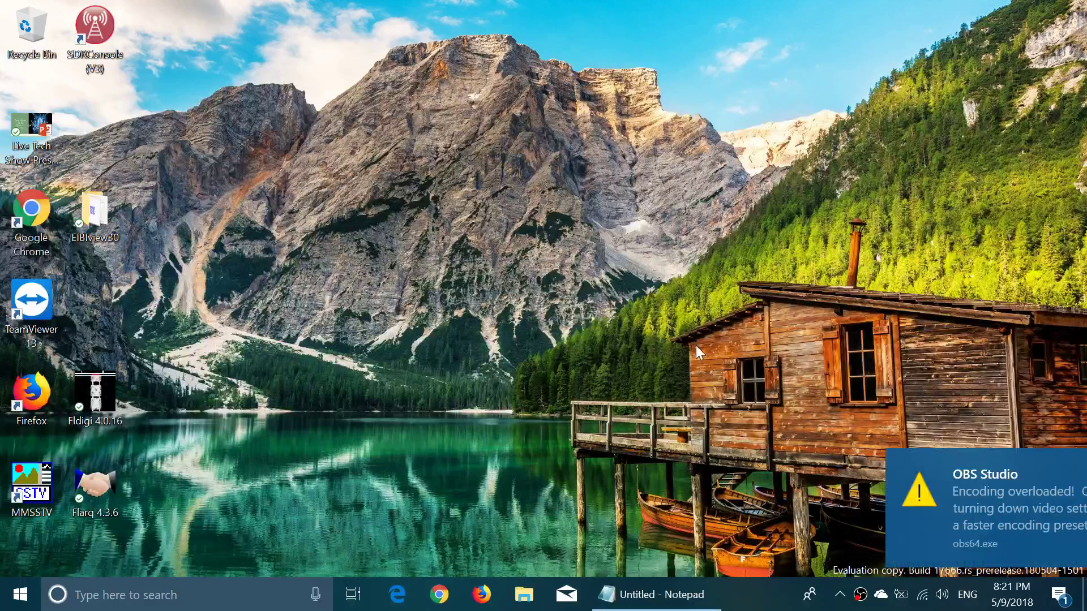
pyautogui.click(1058, 466)
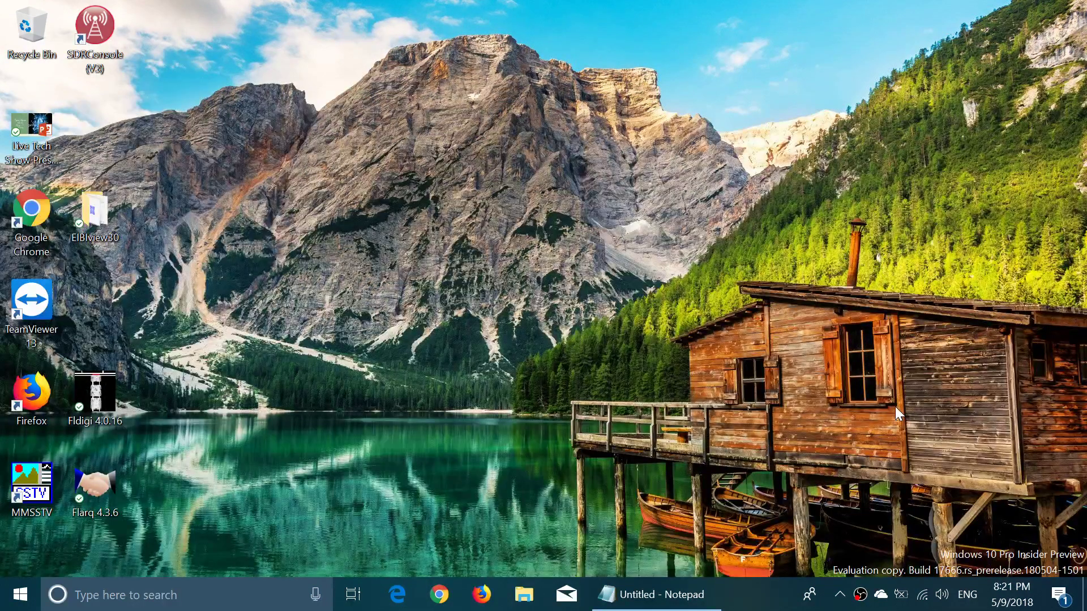
# Step: Switch to Notepad, launch Edge from the taskbar, and minimise the browser
pyautogui.hotkey('alt', 'Tab')
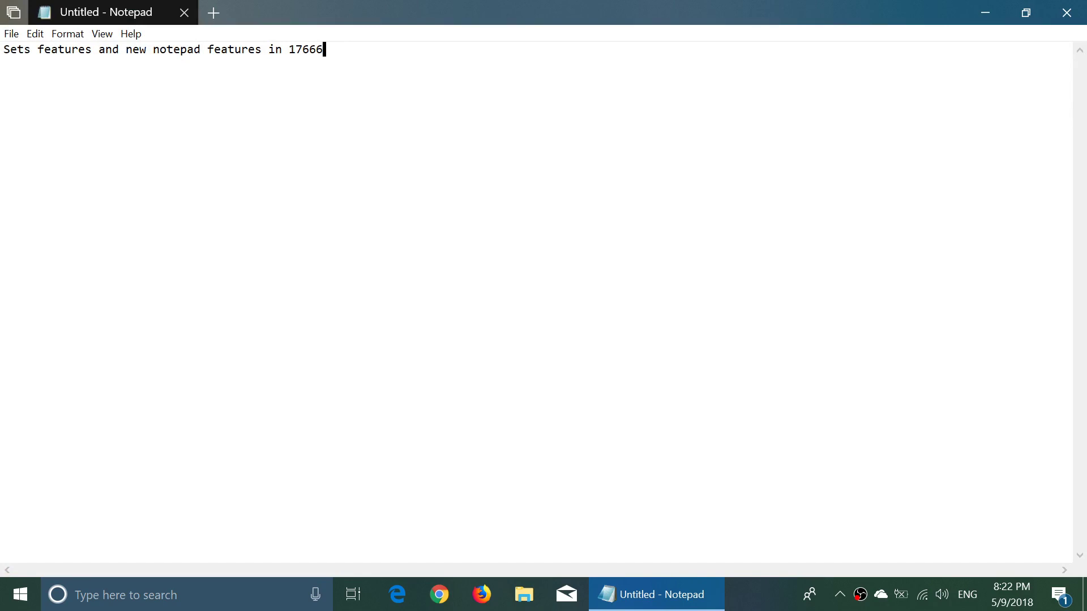
pyautogui.click(400, 599)
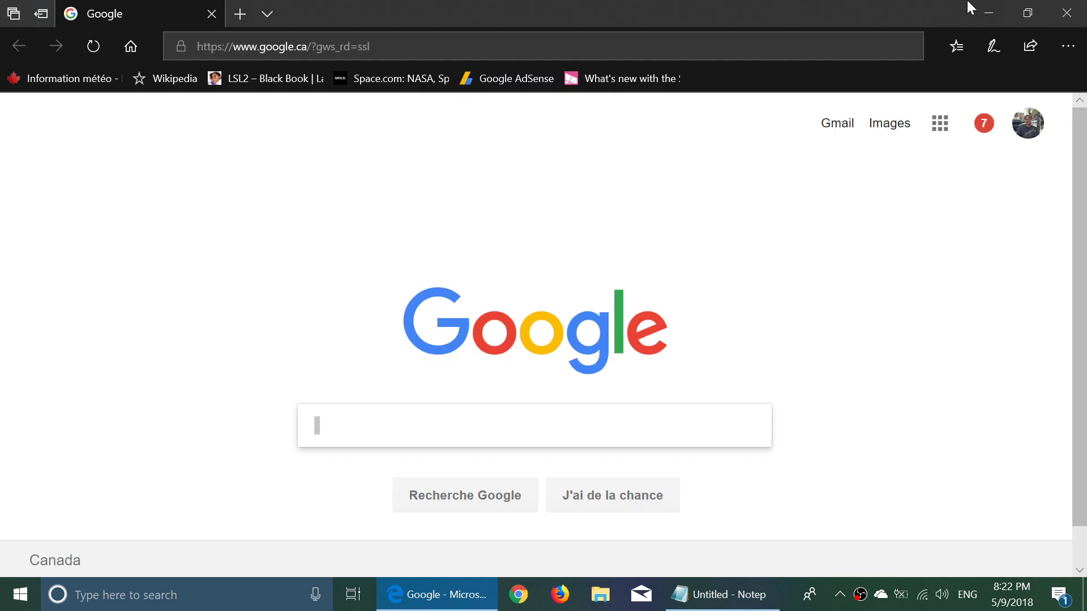
pyautogui.click(982, 10)
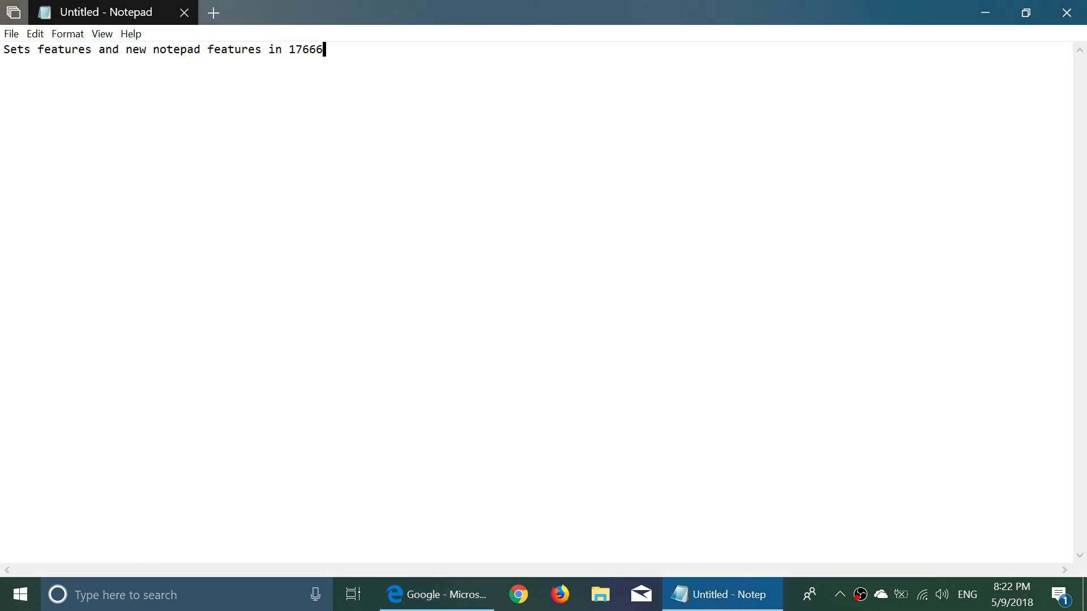
# Step: Minimise Notepad, Alt+Tab between the windows to the Google page, then minimise Edge
pyautogui.click(986, 13)
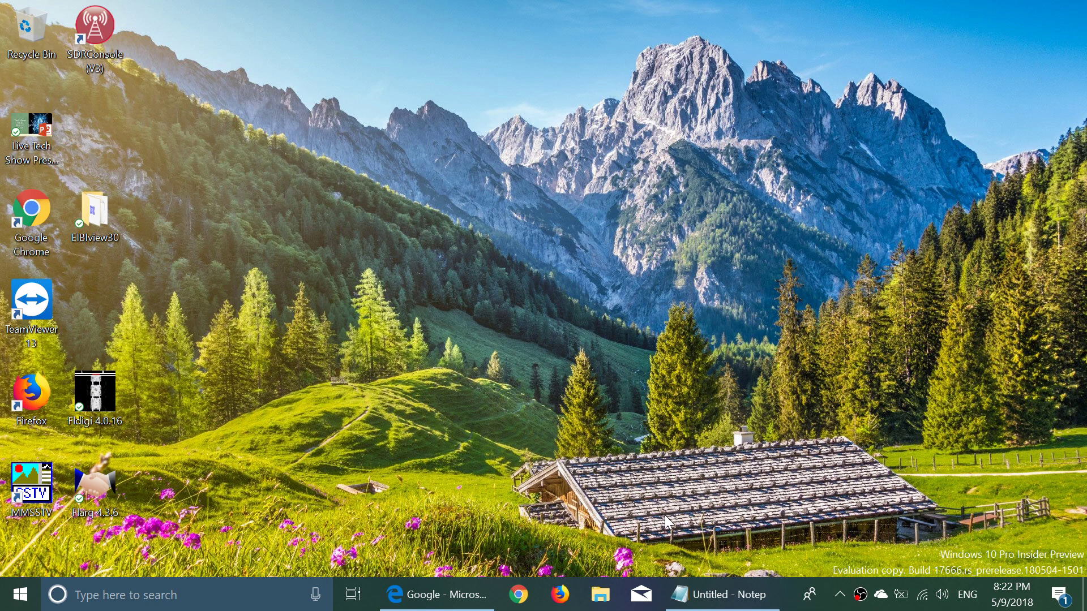
pyautogui.hotkey('alt', 'Tab')
pyautogui.hotkey('alt', 'Tab')
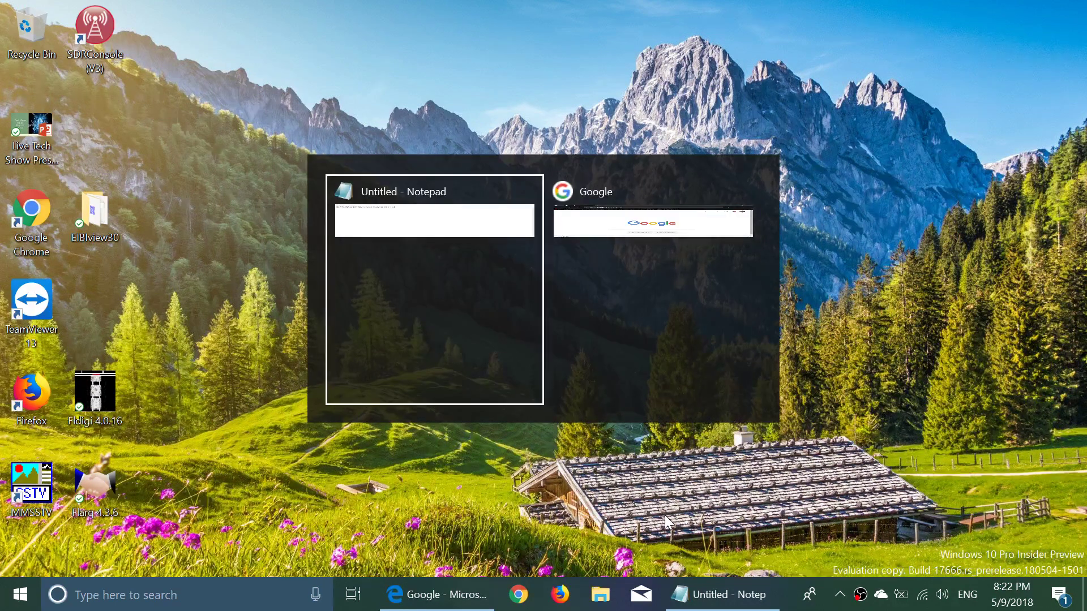
pyautogui.hotkey('alt', 'Tab')
pyautogui.hotkey('alt', 'Tab')
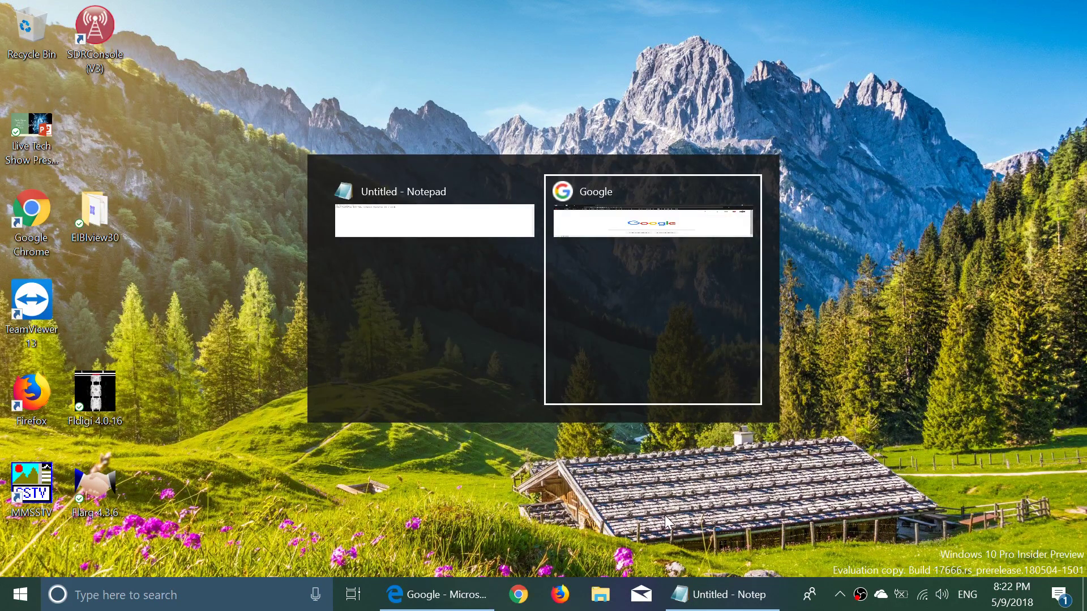
pyautogui.hotkey('alt', 'Tab')
pyautogui.hotkey('alt', 'Tab')
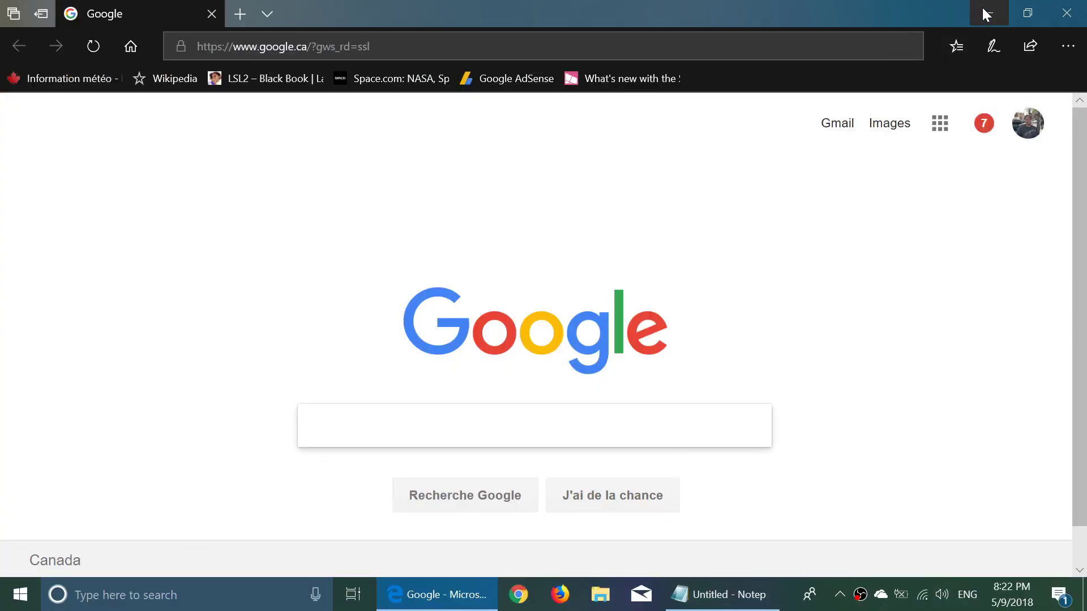
pyautogui.click(986, 15)
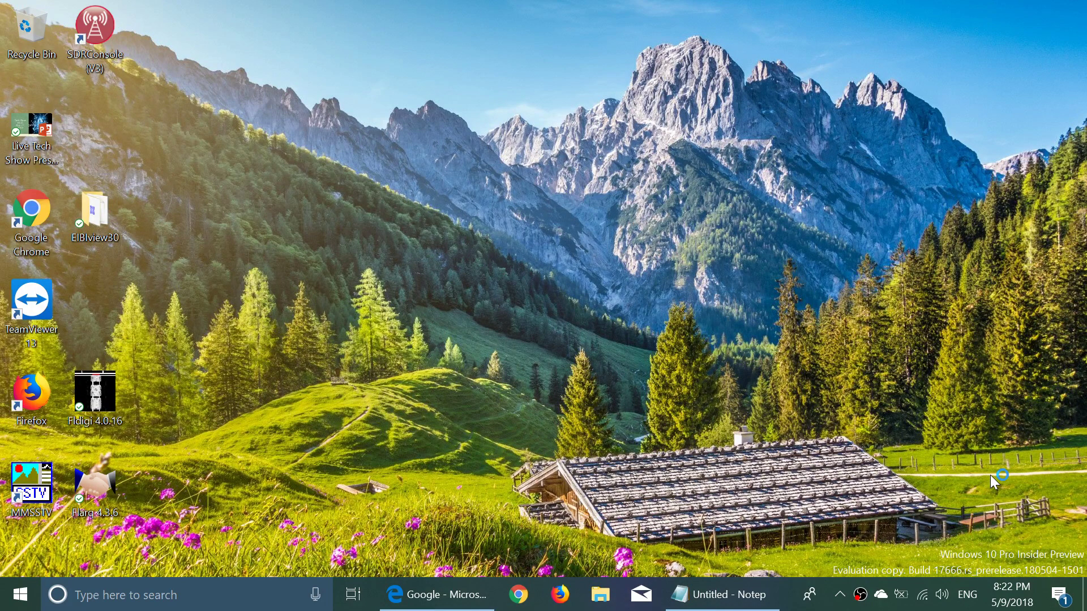
# Step: Open Settings from the Action Center and go to System > Multitasking
pyautogui.click(1060, 595)
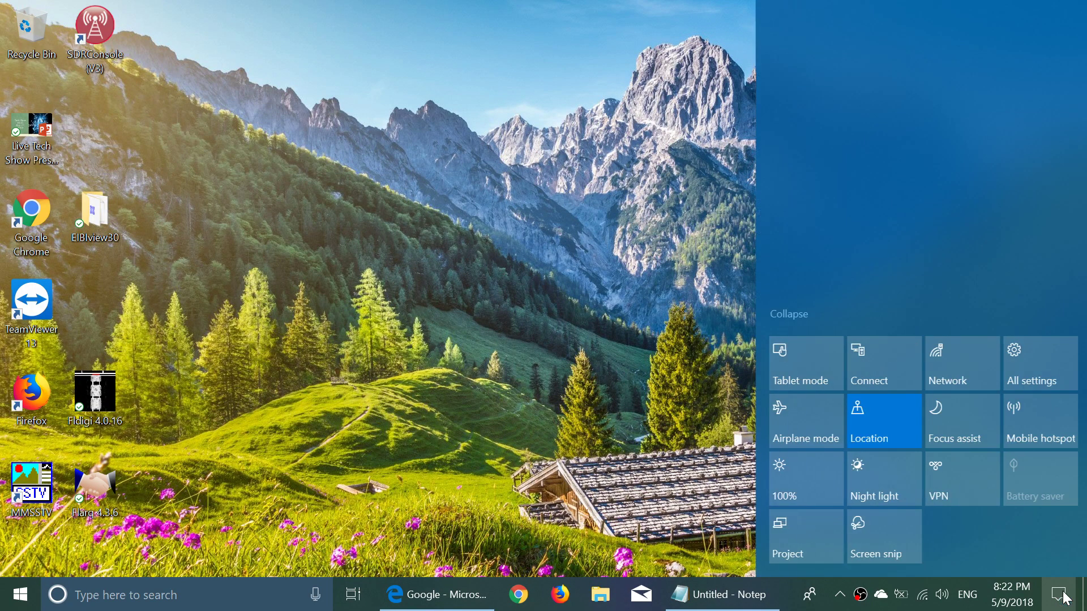
pyautogui.click(1041, 368)
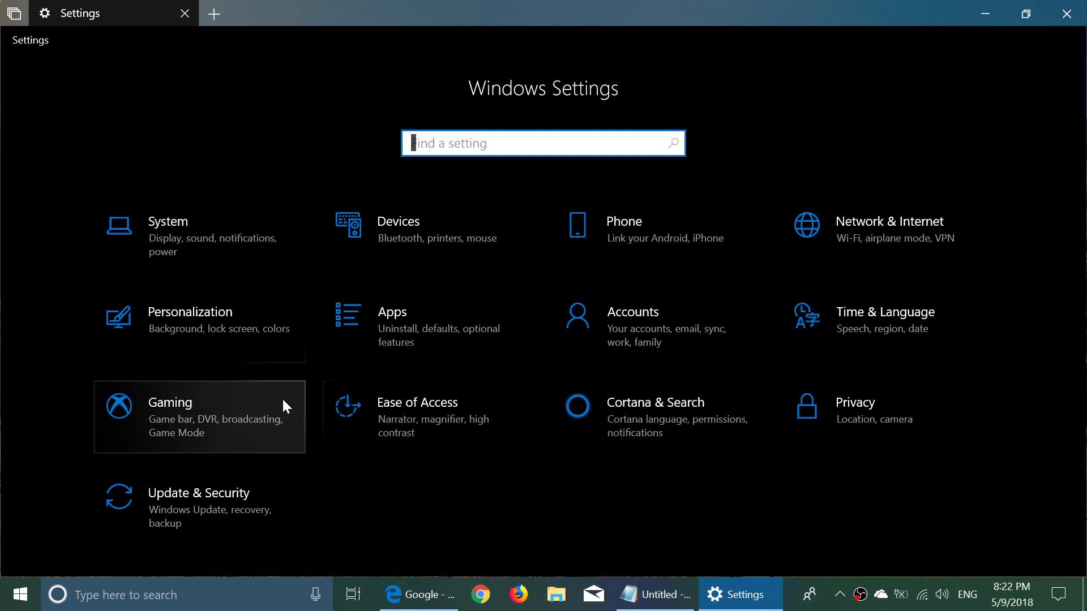
pyautogui.click(209, 225)
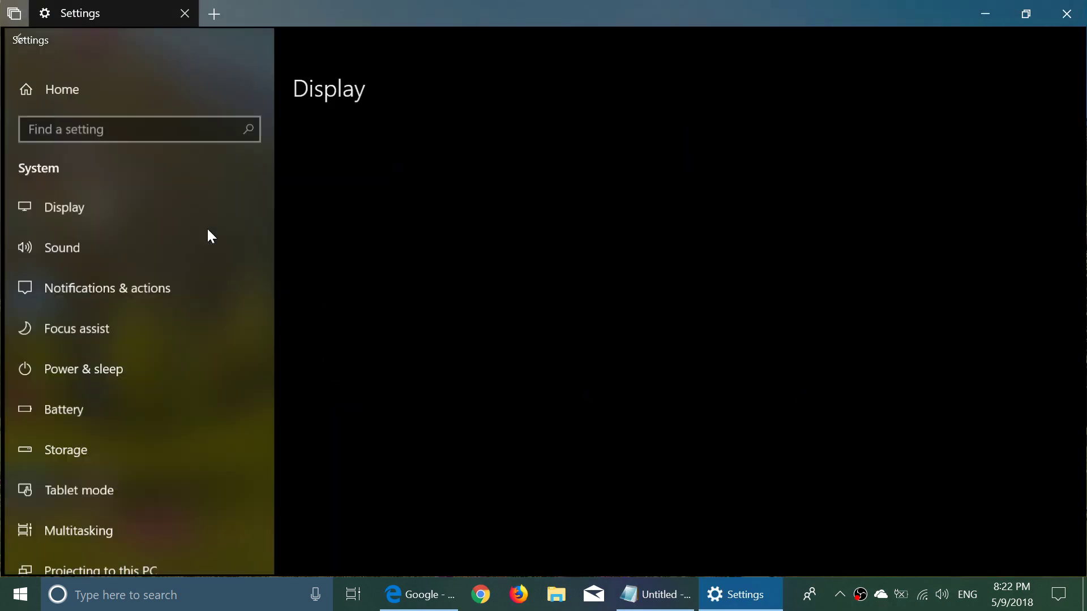
pyautogui.click(119, 531)
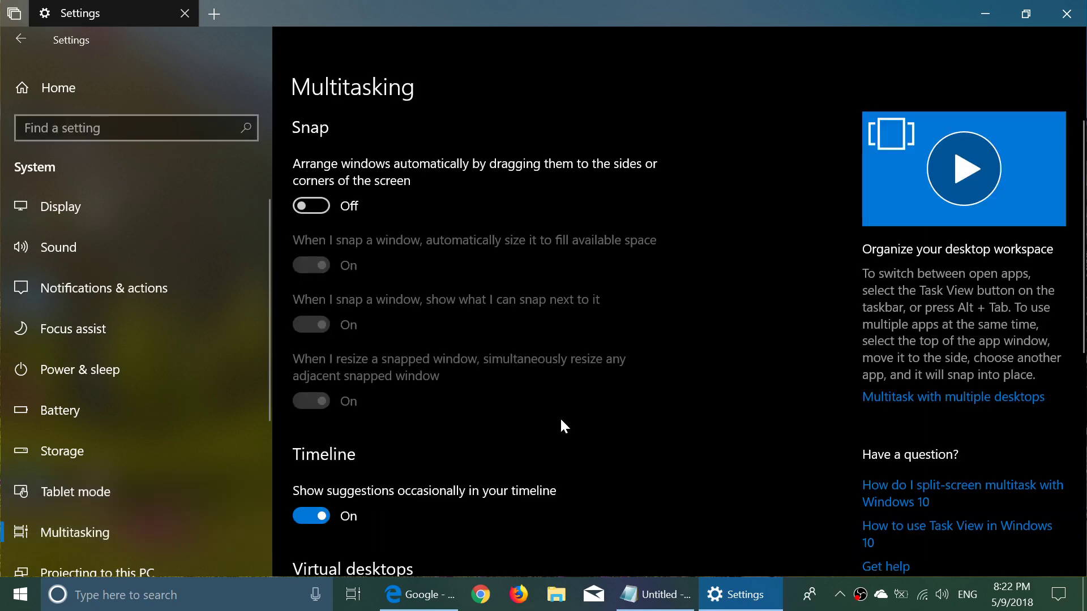
# Step: Under Sets, keep apps and websites opening in a new Tab
pyautogui.scroll(-7, 563, 426)
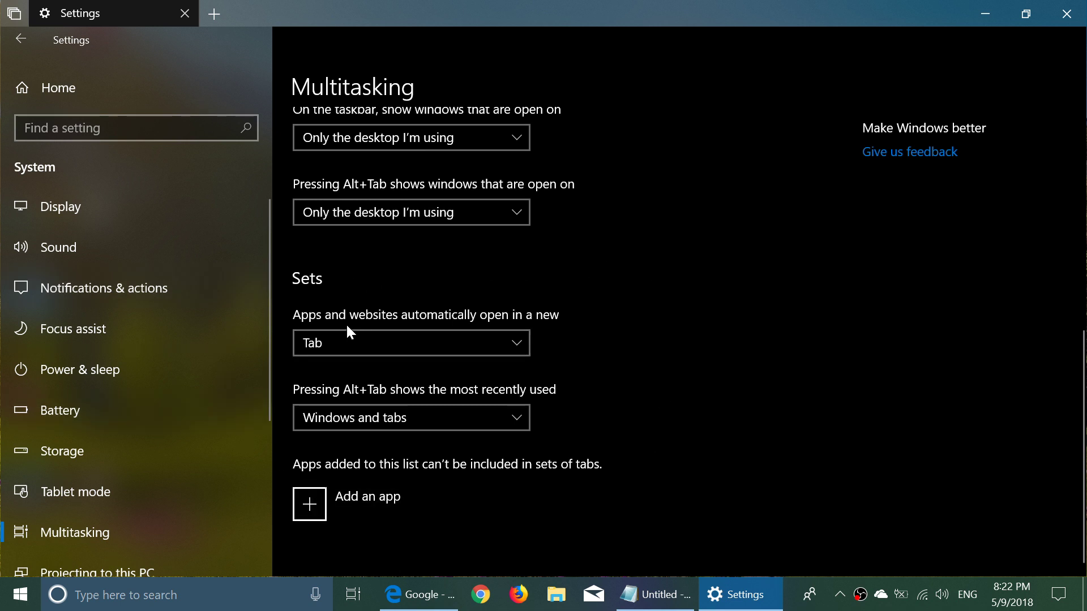
pyautogui.click(416, 352)
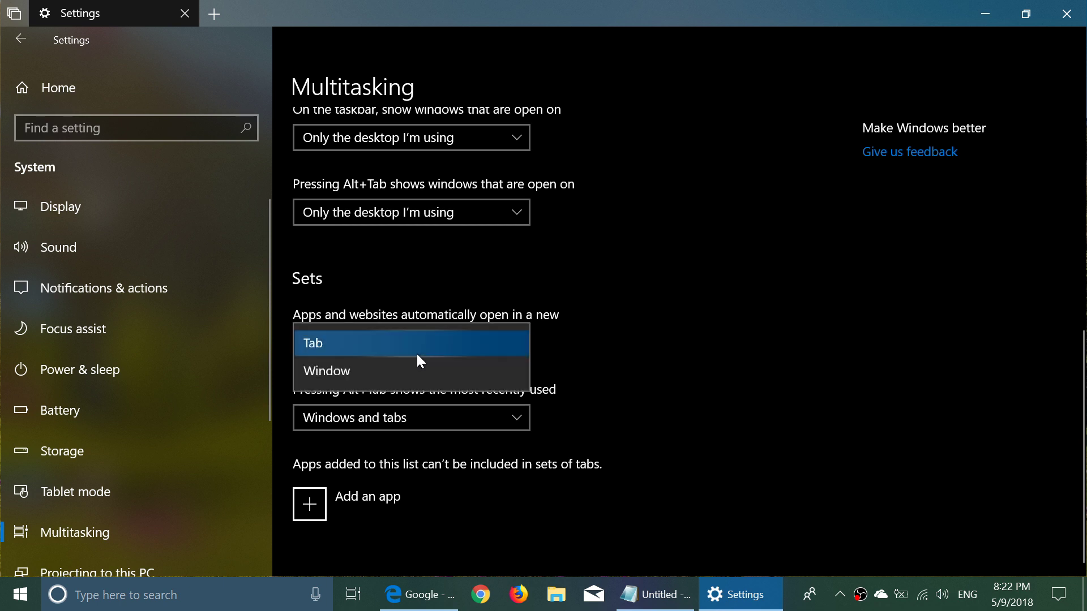
pyautogui.click(610, 323)
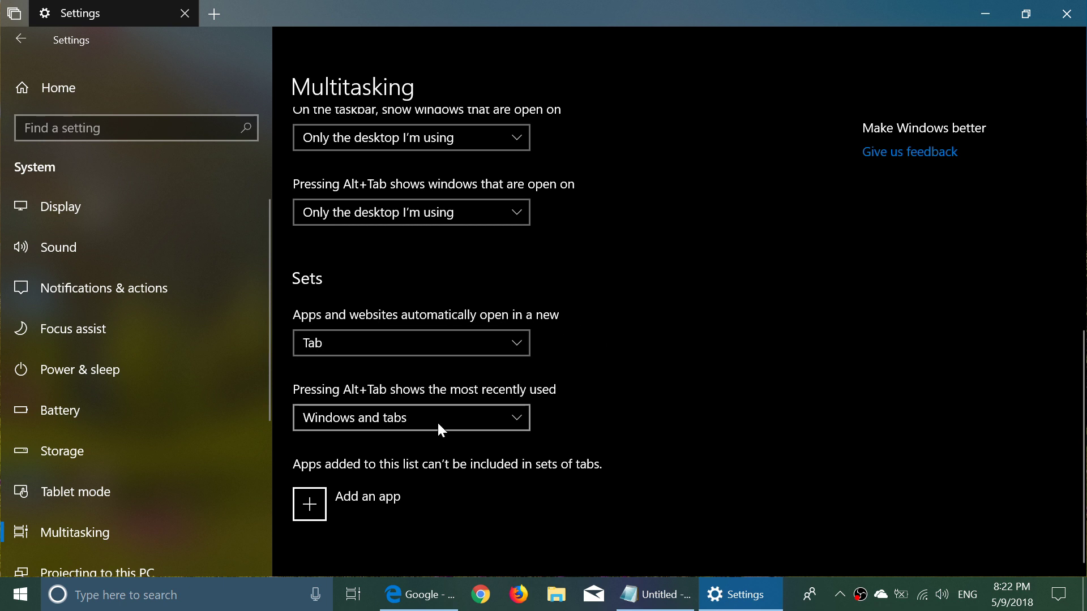
pyautogui.scroll(5, 774, 369)
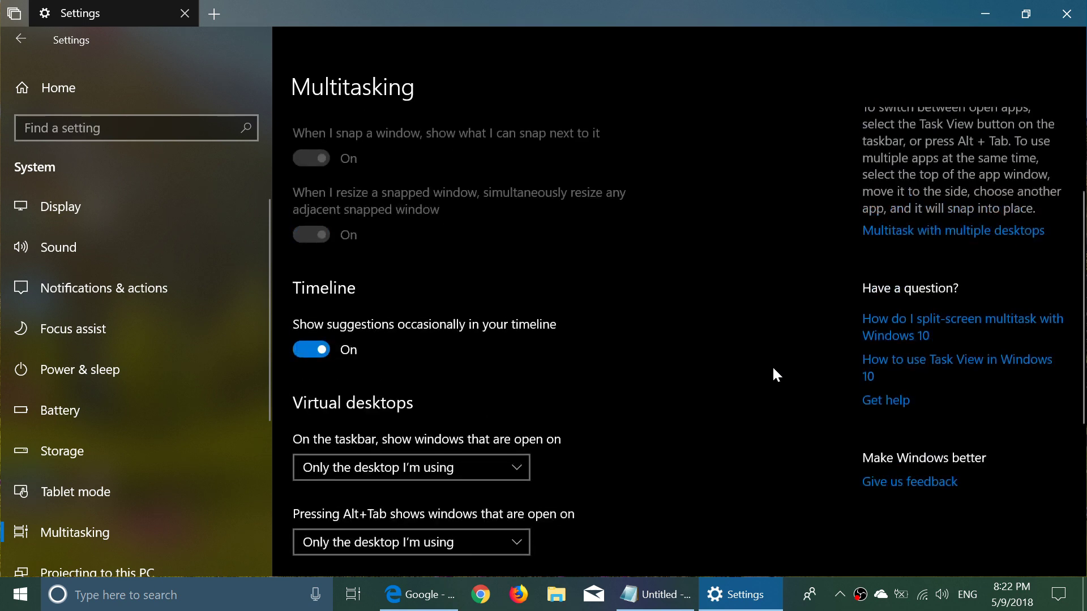
pyautogui.scroll(3, 773, 369)
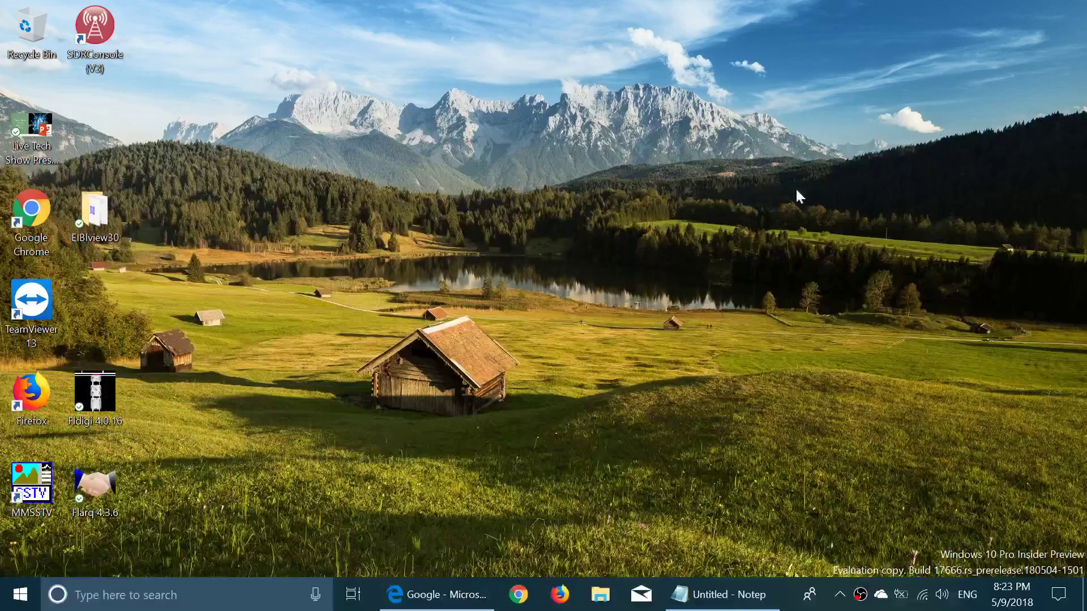
# Step: Select the word 'notepad' in the note and search it with Bing
pyautogui.click(718, 600)
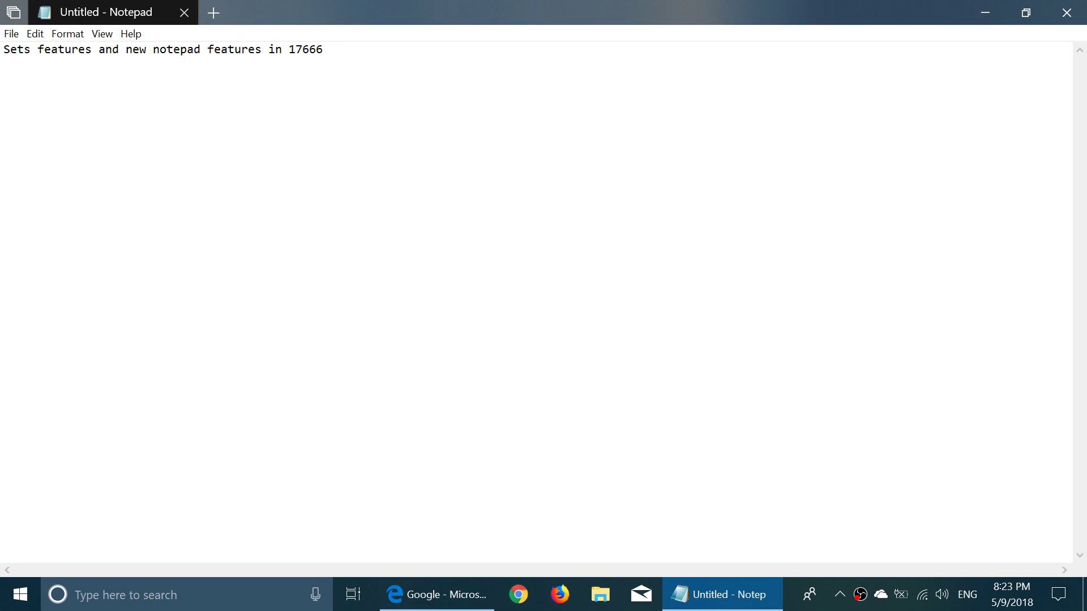
pyautogui.moveTo(201, 50); pyautogui.dragTo(155, 50)
pyautogui.rightClick(171, 50)
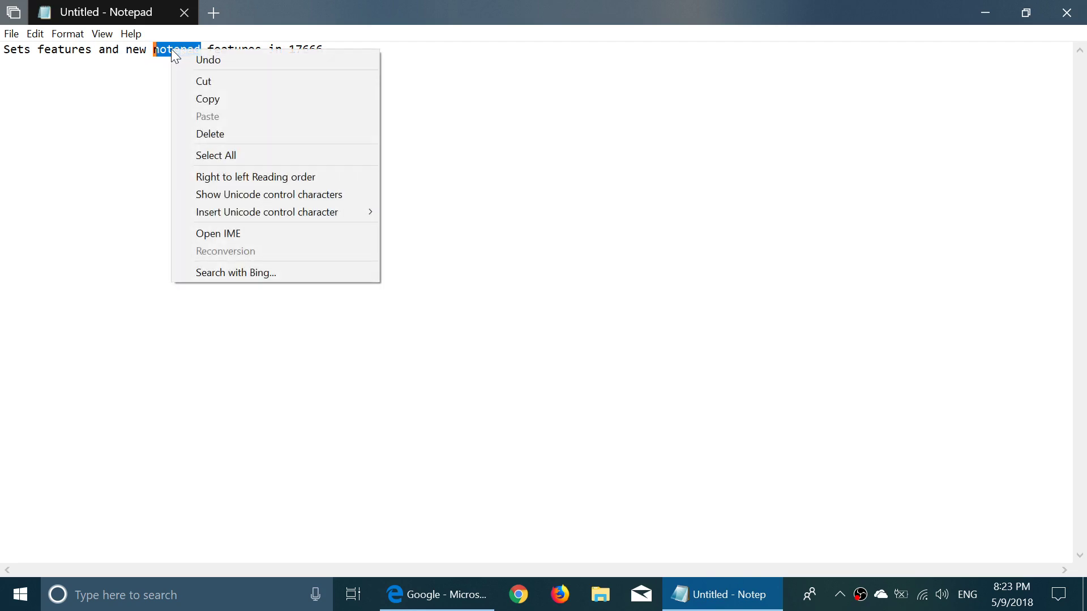
pyautogui.click(259, 273)
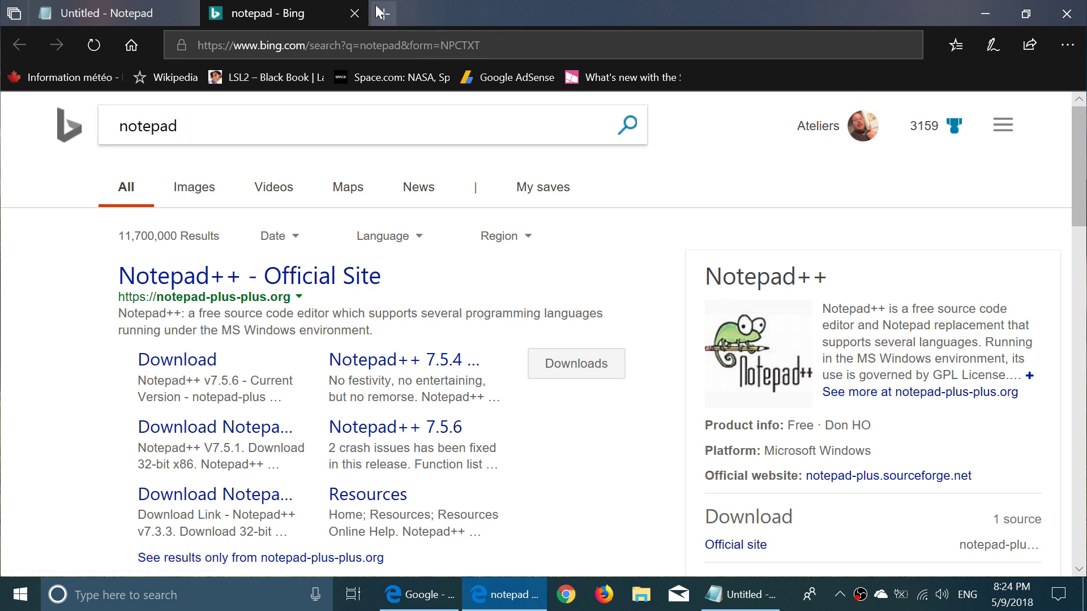
# Step: Copy the word 'notepad' from the Untitled - Notepad tab, then return to the notepad - Bing tab
pyautogui.click(355, 13)
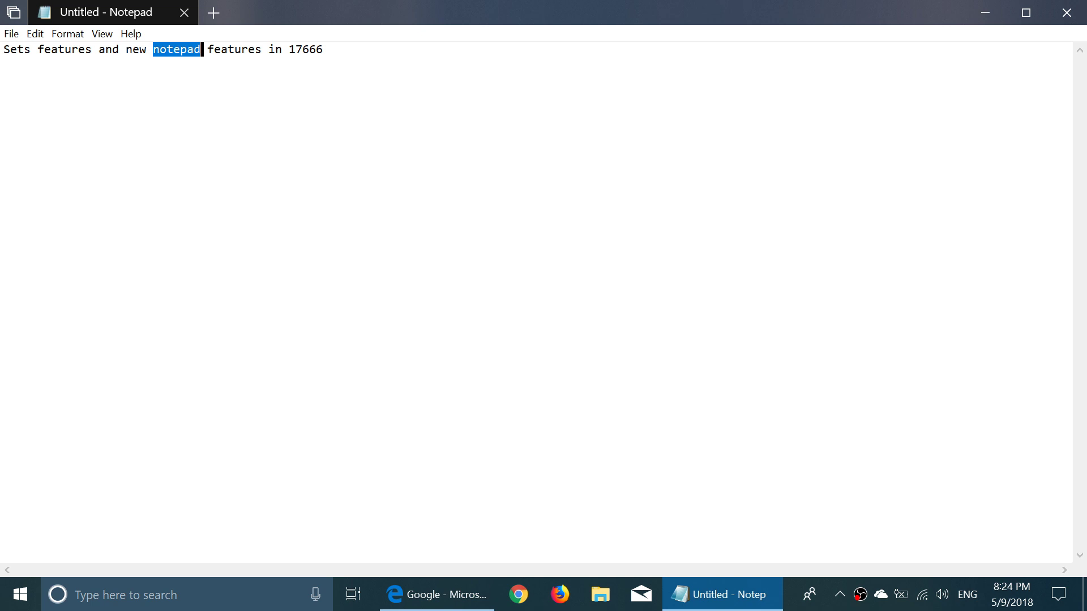
pyautogui.rightClick(180, 53)
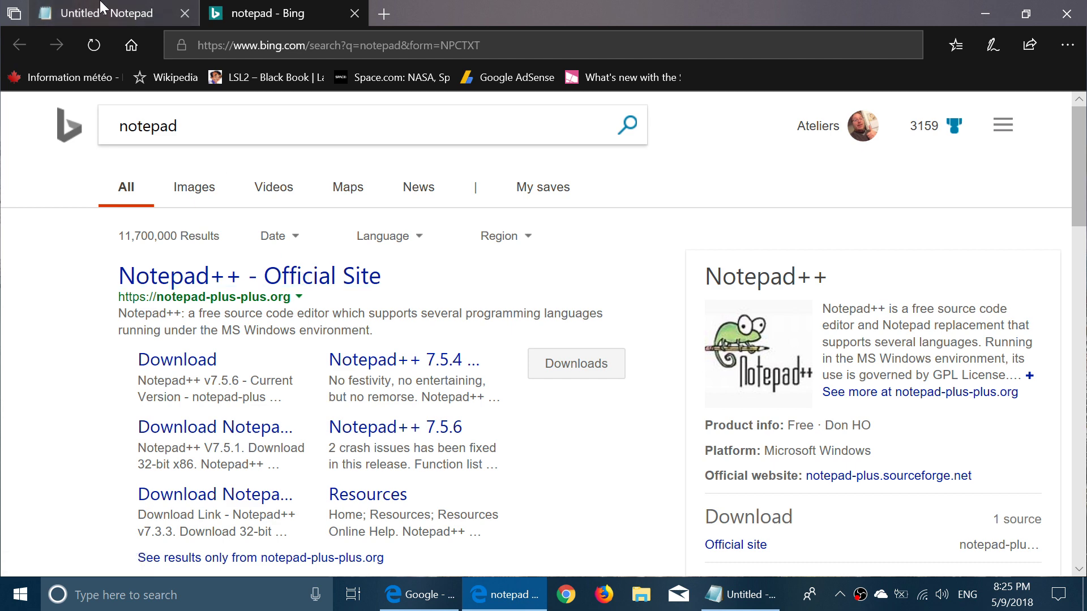
pyautogui.click(90, 13)
pyautogui.rightClick(171, 50)
pyautogui.click(221, 100)
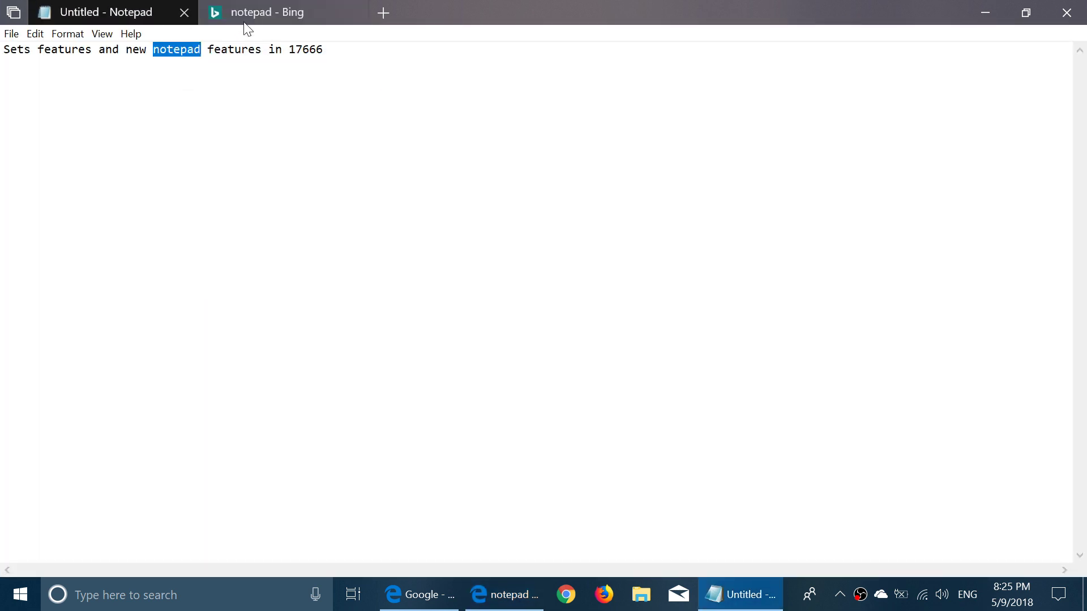
pyautogui.click(283, 12)
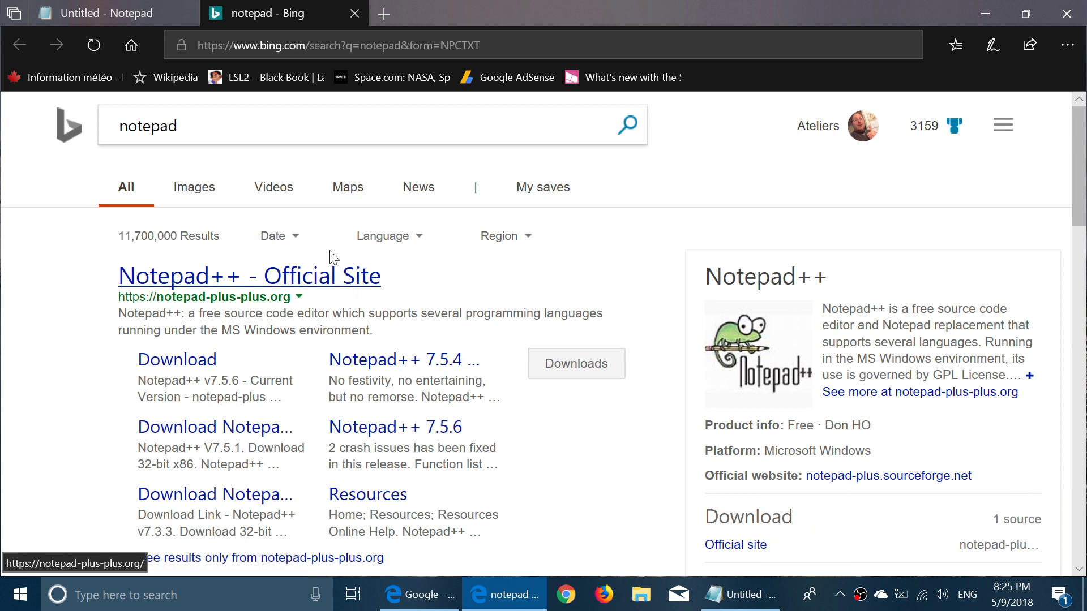
# Step: Copy the Bing results page URL from the address bar
pyautogui.click(348, 45)
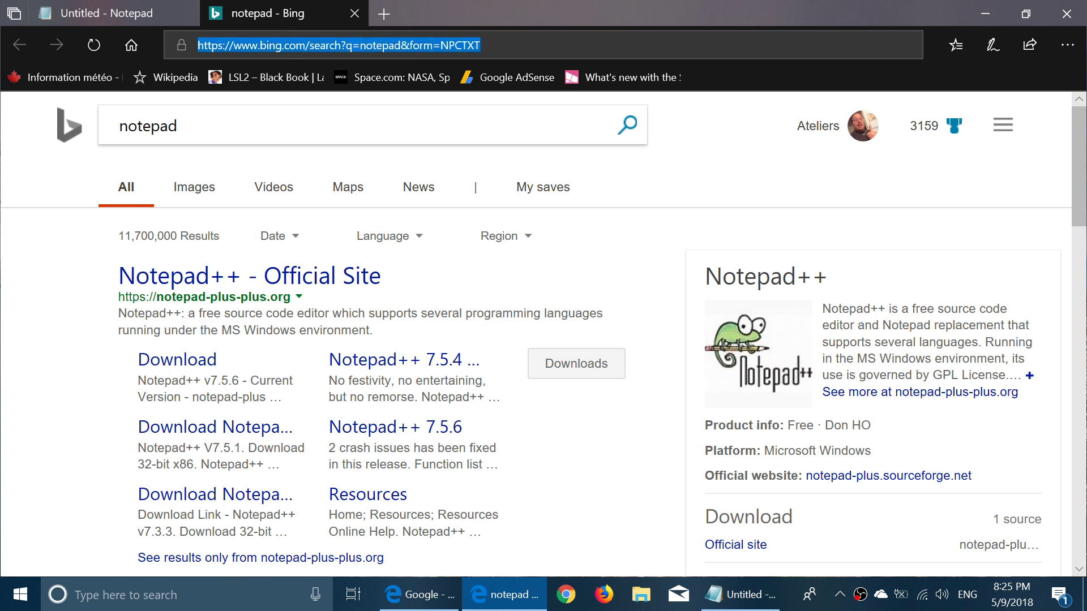
pyautogui.rightClick(350, 37)
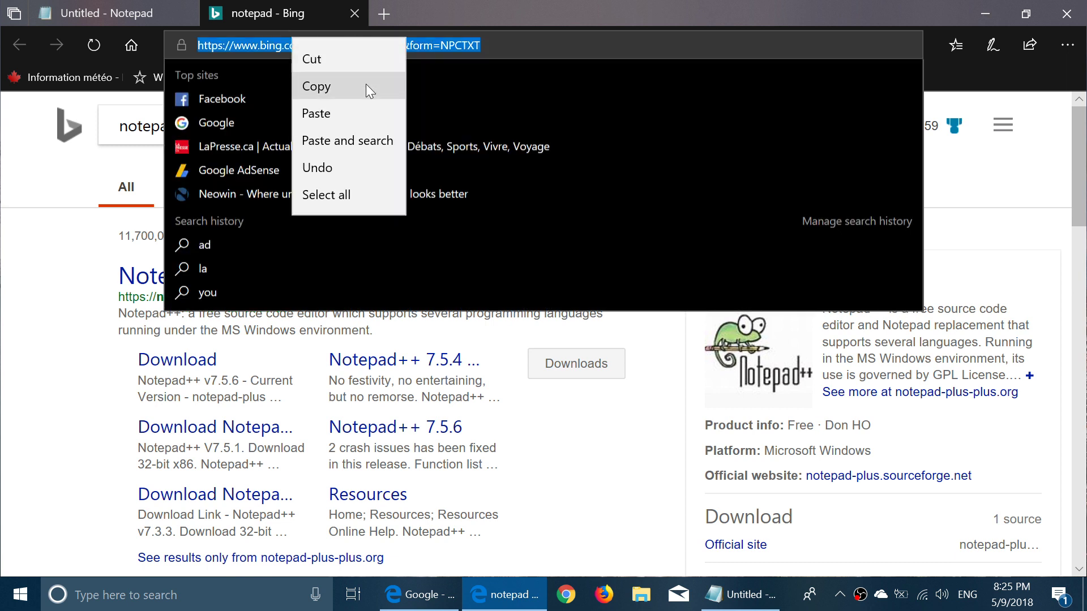
pyautogui.click(365, 86)
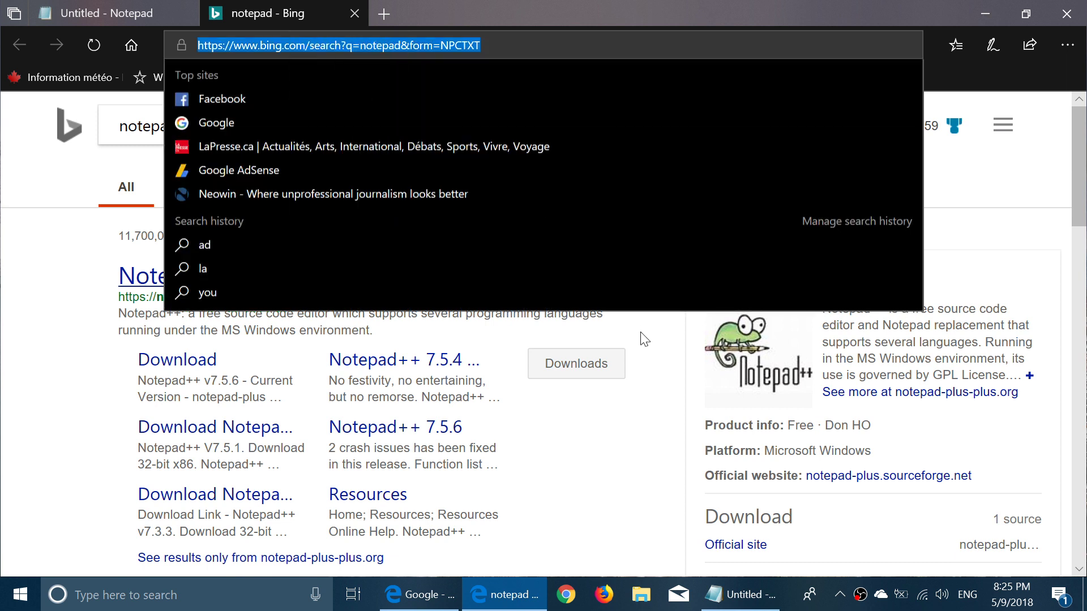
pyautogui.click(650, 415)
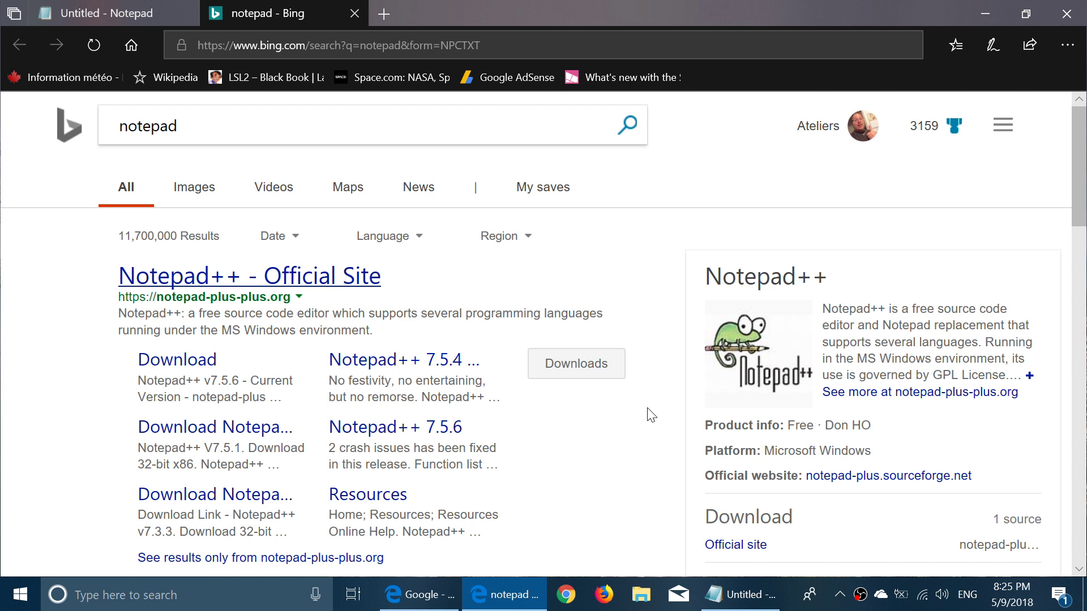
# Step: View clipboard history with Win+V, pick a saved entry, and scroll the Bing results
pyautogui.press('super+v')
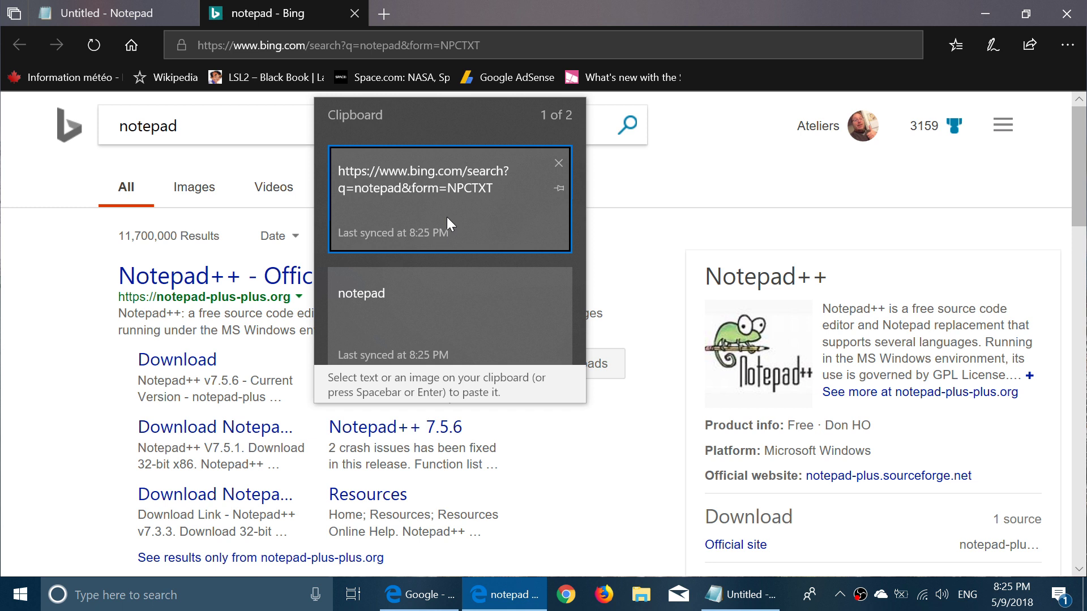
pyautogui.click(465, 321)
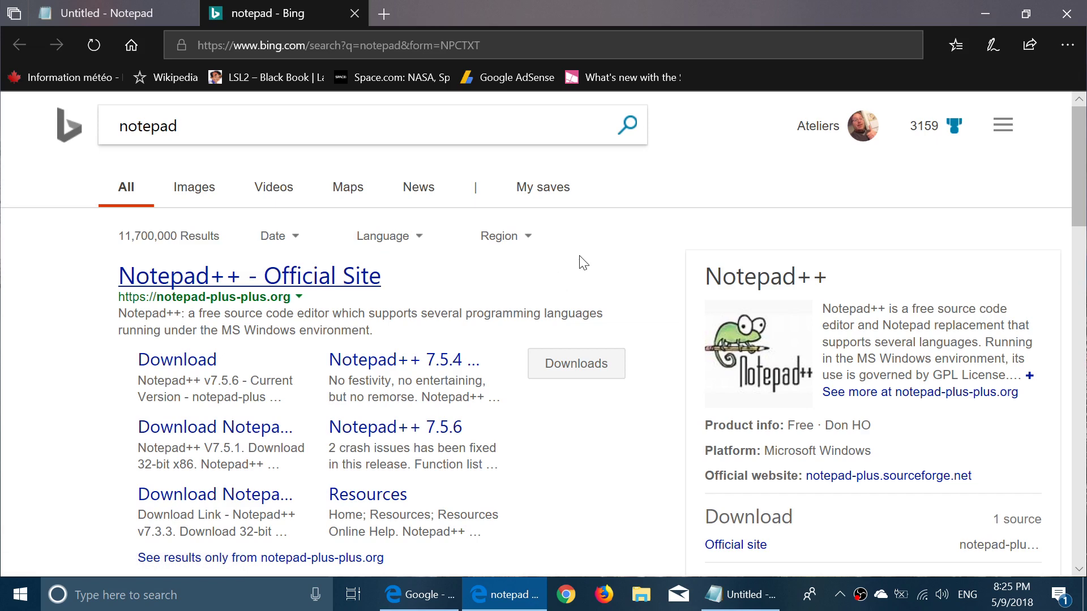
pyautogui.scroll(-3, 651, 334)
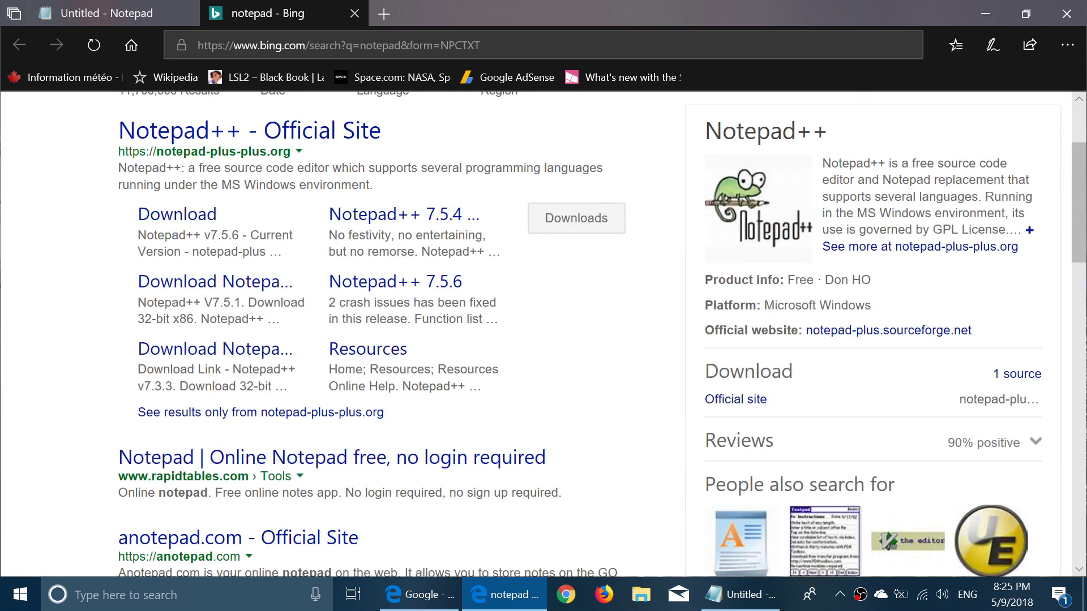
# Step: Go to Settings > System > Clipboard, showing Save multiple items and Sync across devices On
pyautogui.click(1059, 595)
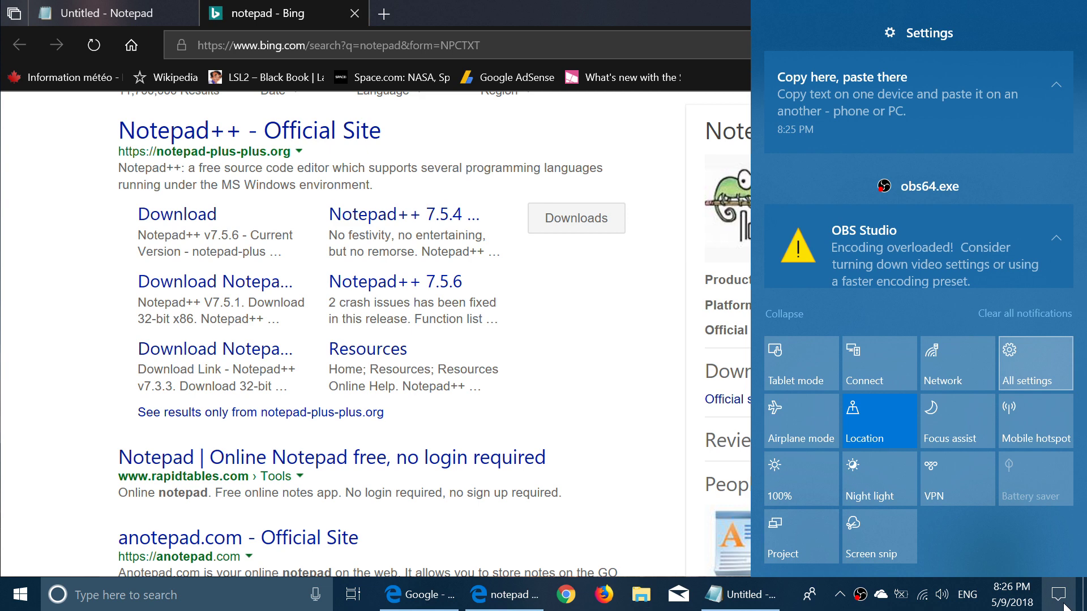
pyautogui.click(1022, 365)
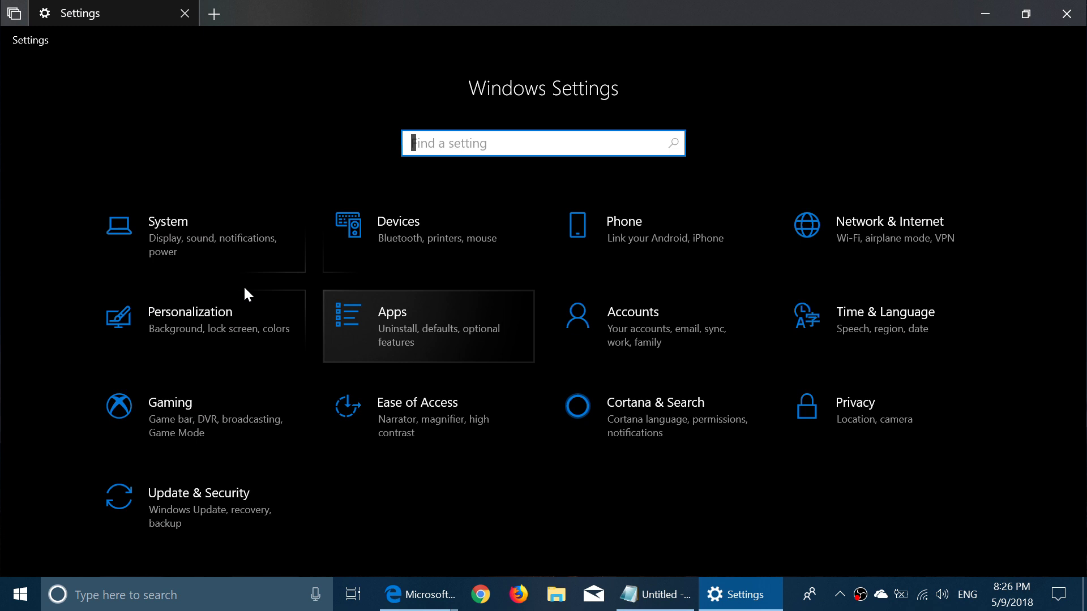
pyautogui.click(198, 237)
pyautogui.scroll(-5, 181, 327)
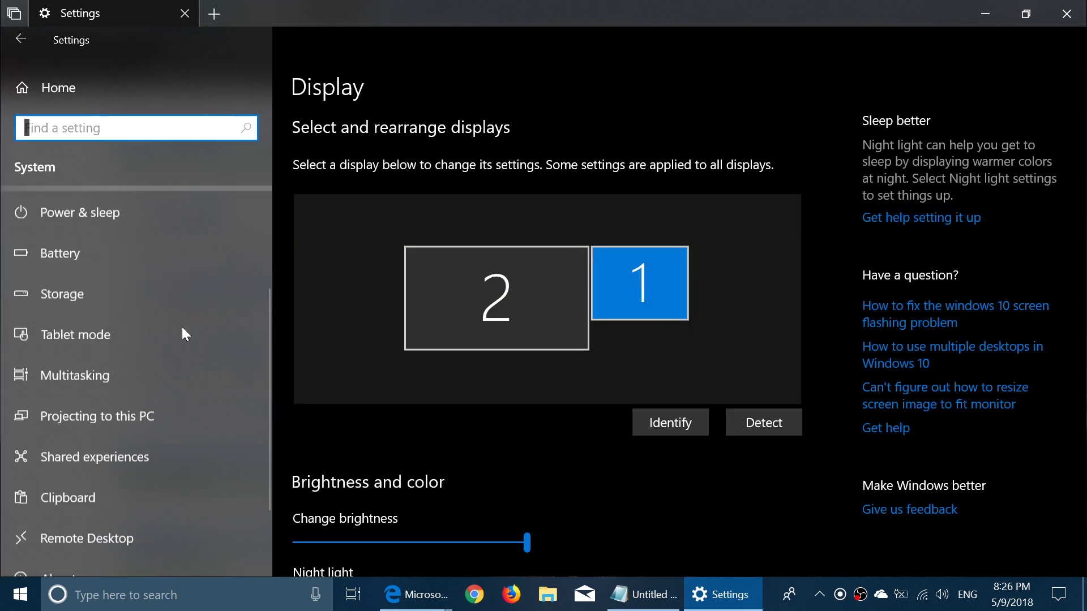
pyautogui.click(101, 397)
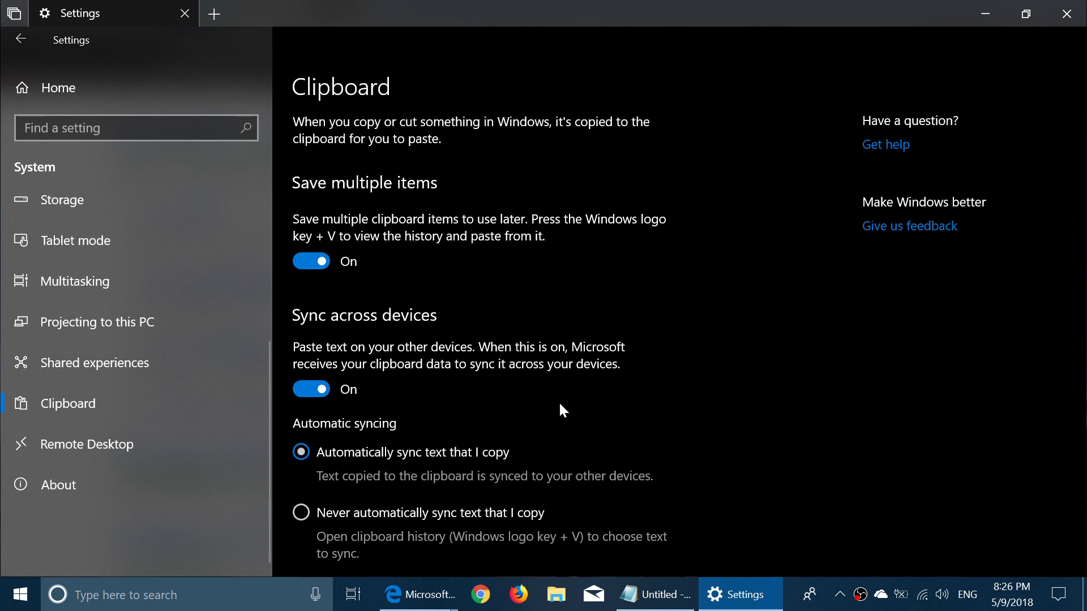
# Step: Review the two saved items in clipboard history with Win+V, then dismiss it
pyautogui.press('super+v')
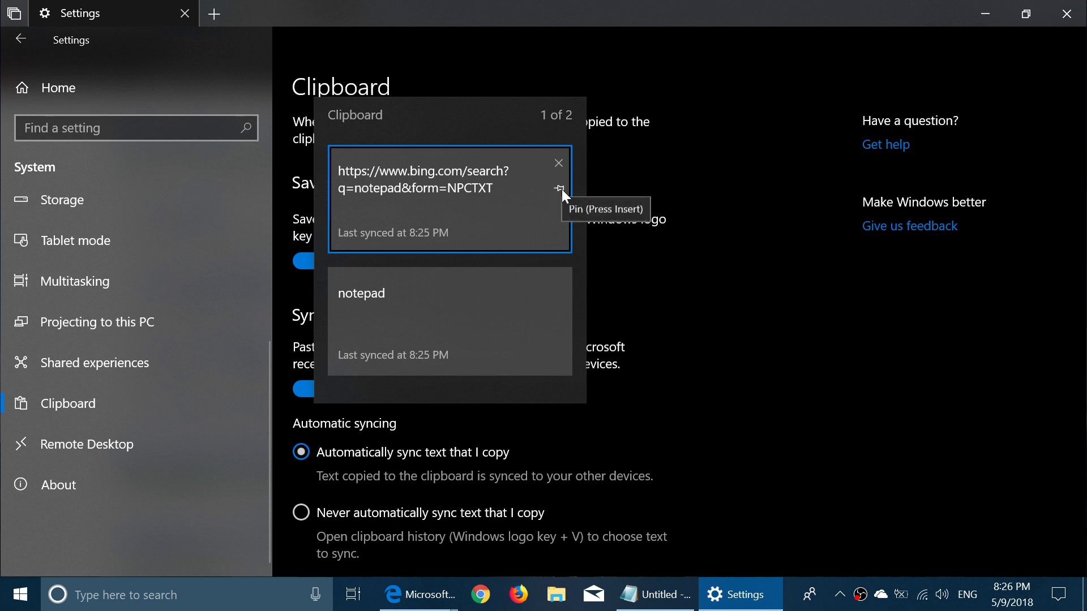
pyautogui.moveTo(543, 334)
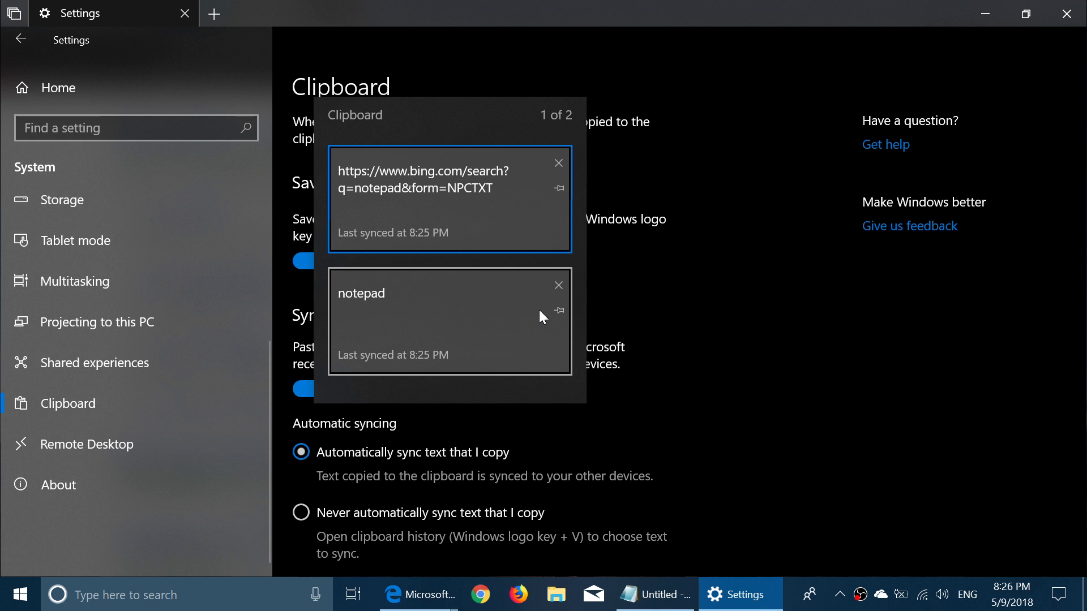
pyautogui.click(824, 296)
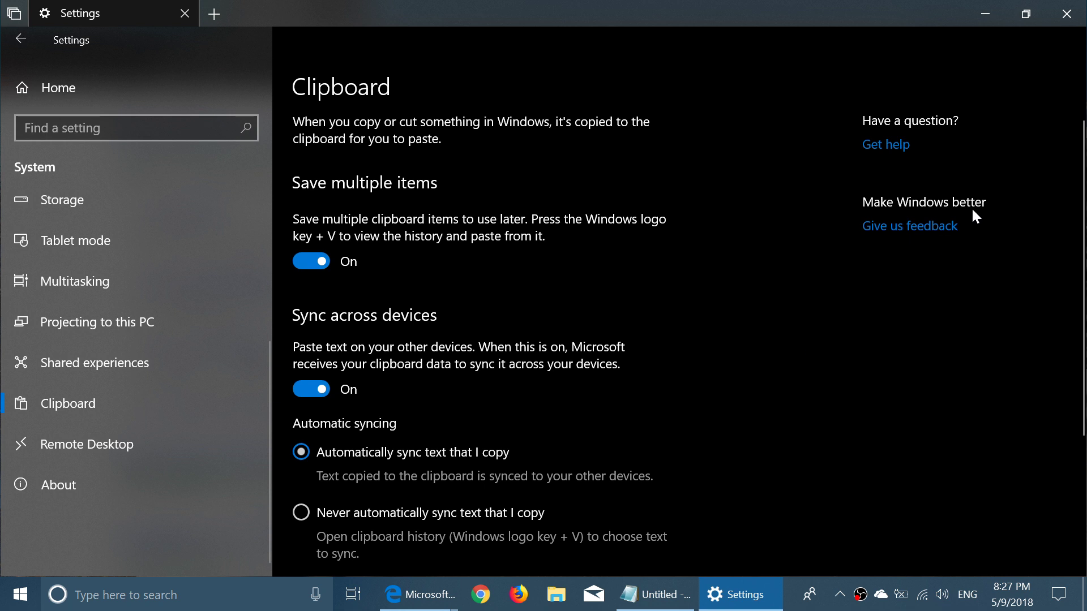
# Step: Close Windows Settings and minimise the Edge window
pyautogui.click(1067, 14)
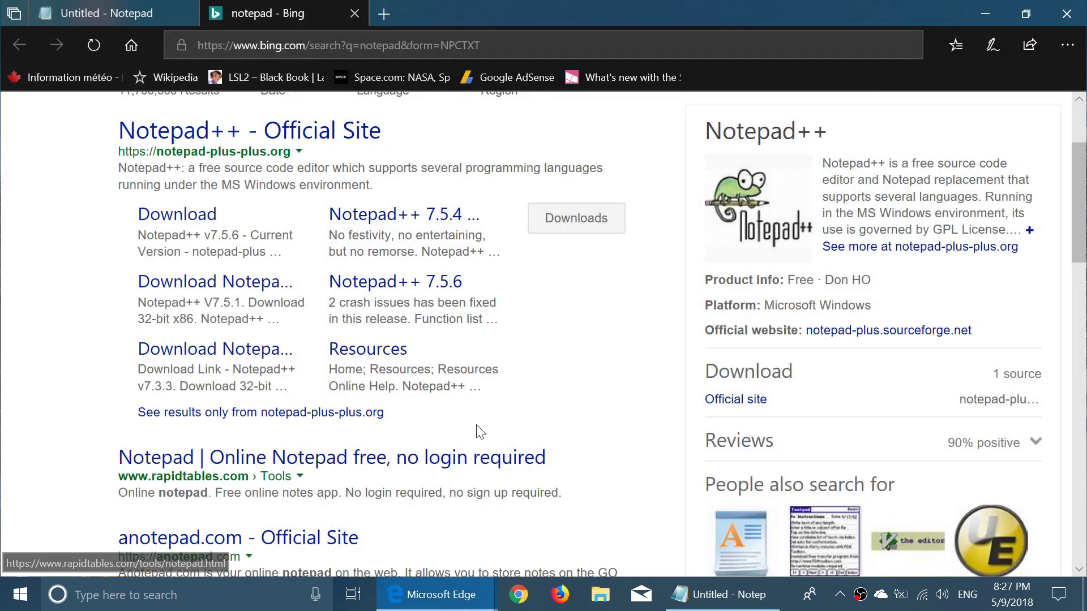
pyautogui.click(984, 12)
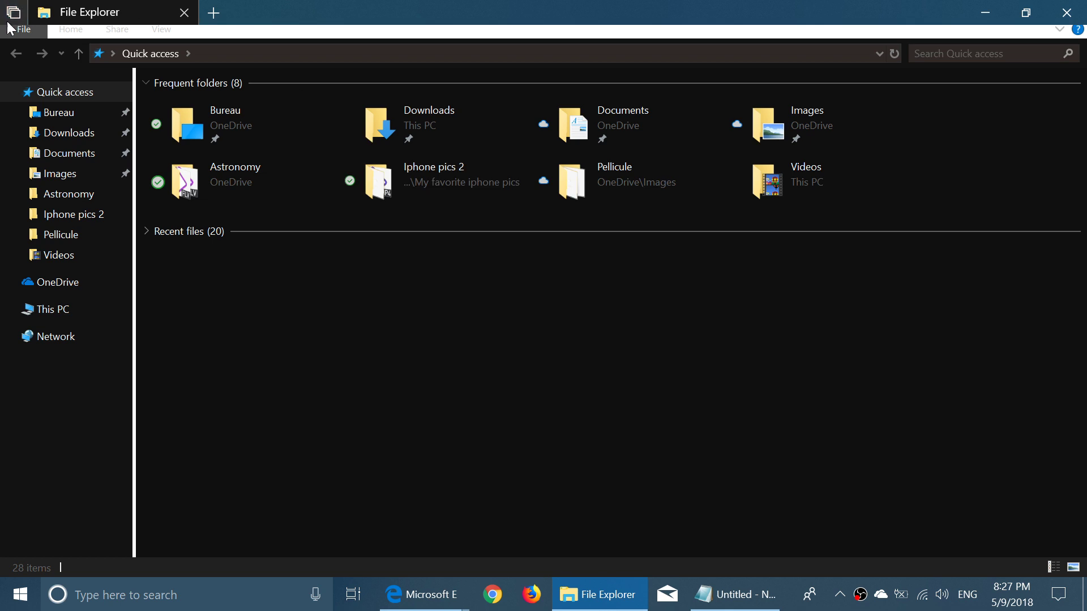
# Step: Browse dark File Explorer's File menu and the Home, Share and View ribbon tabs
pyautogui.click(25, 35)
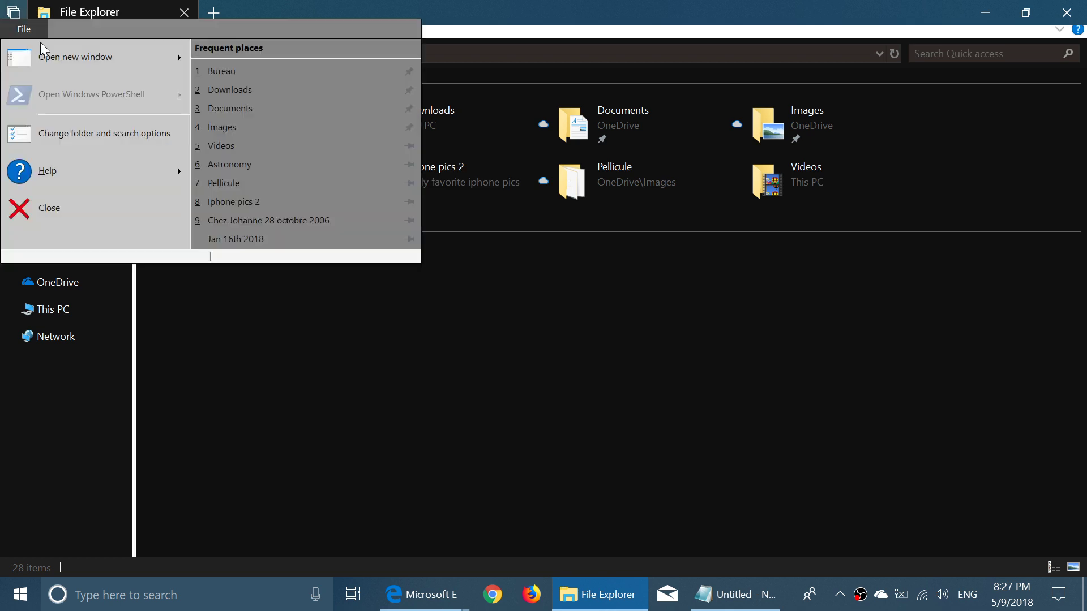
pyautogui.click(556, 416)
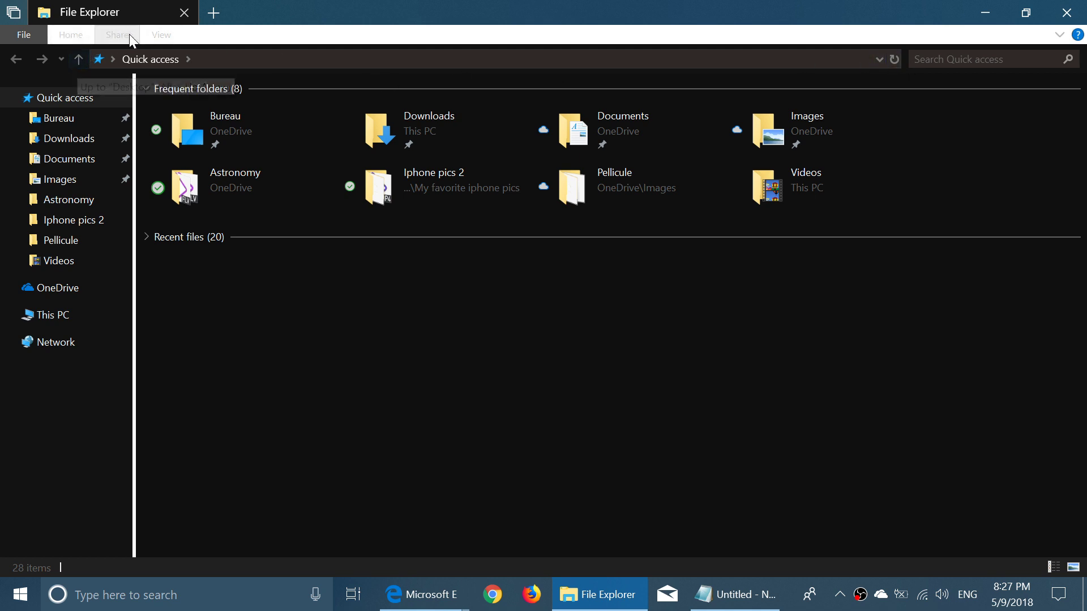
pyautogui.click(79, 36)
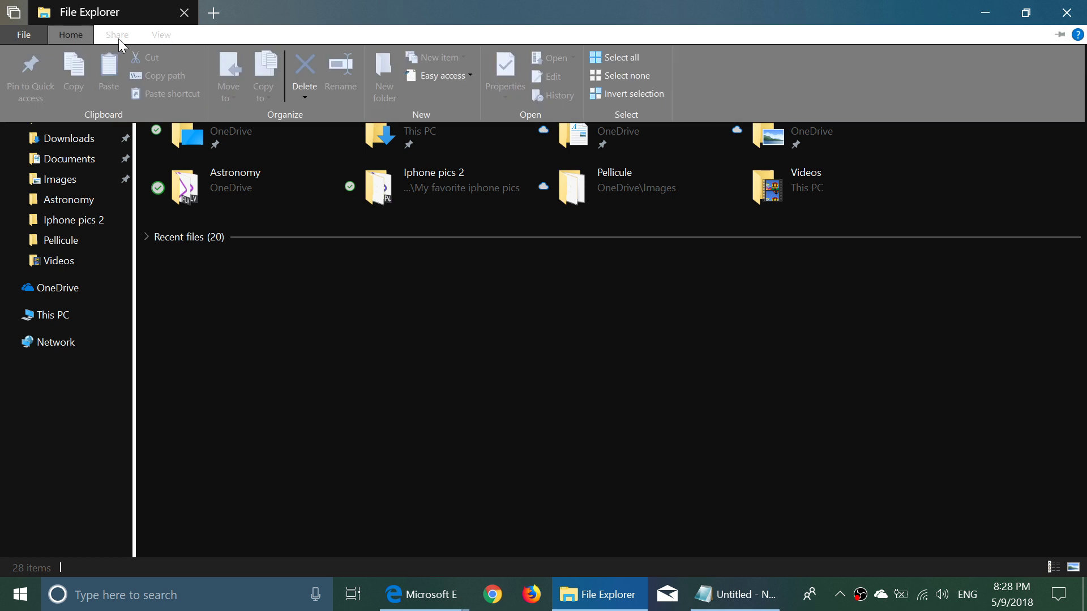
pyautogui.click(114, 35)
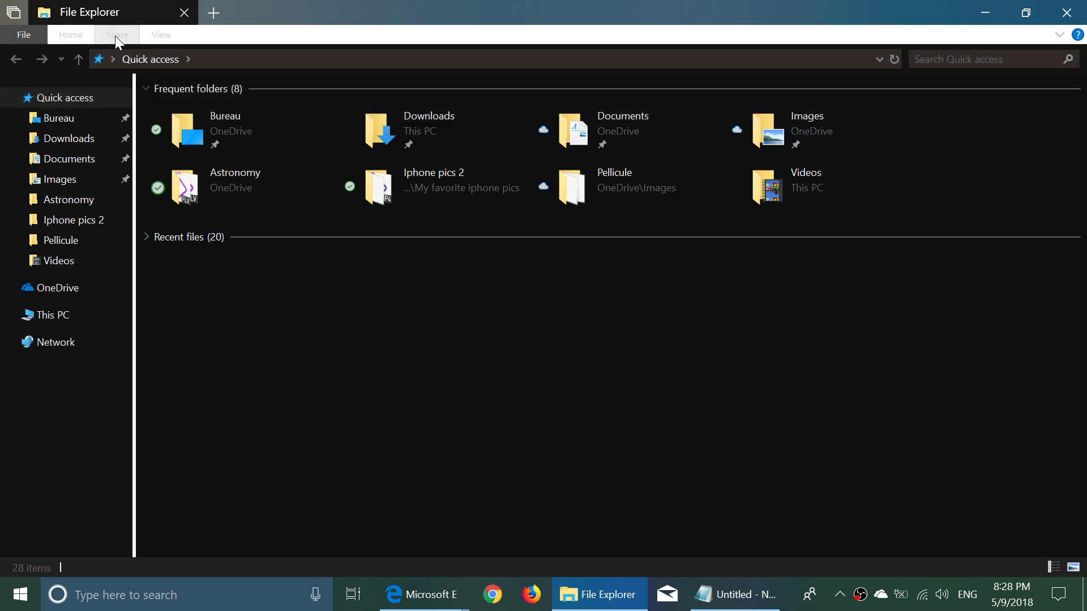
pyautogui.click(114, 36)
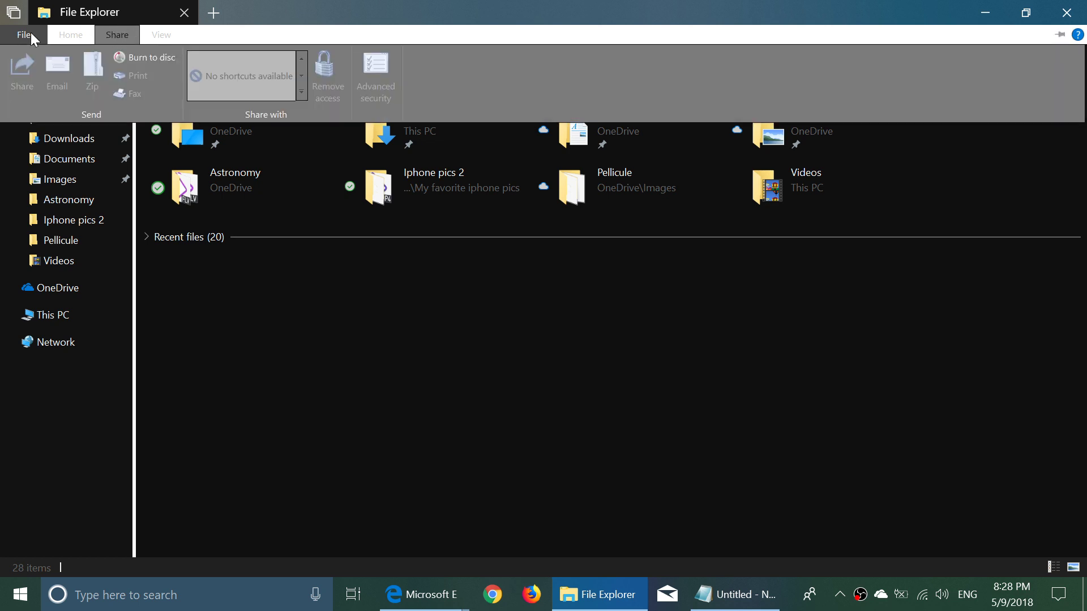
pyautogui.click(166, 35)
pyautogui.click(165, 34)
pyautogui.click(166, 34)
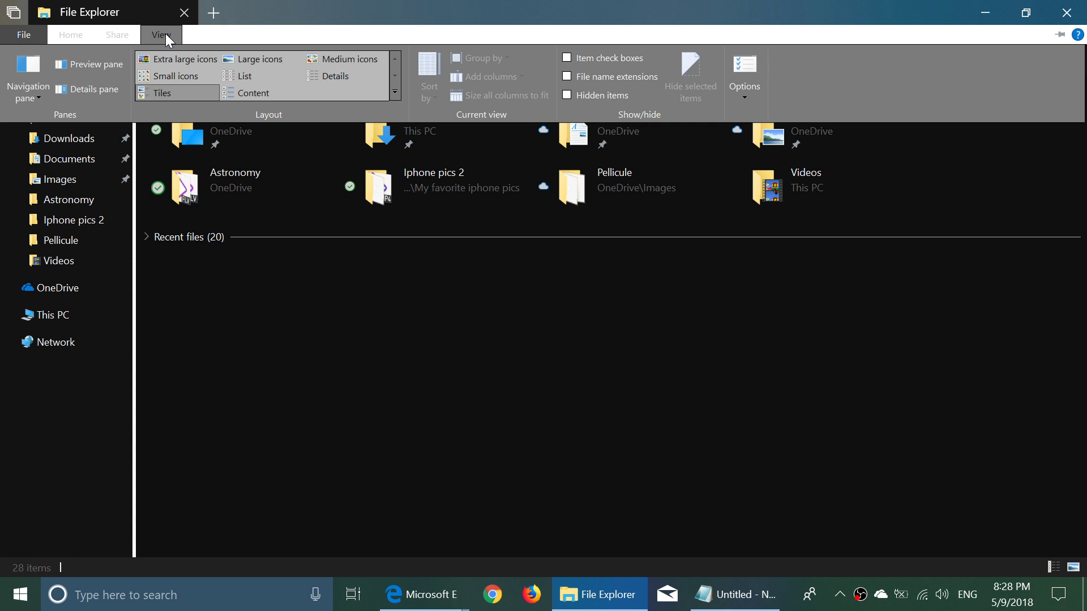
pyautogui.click(407, 393)
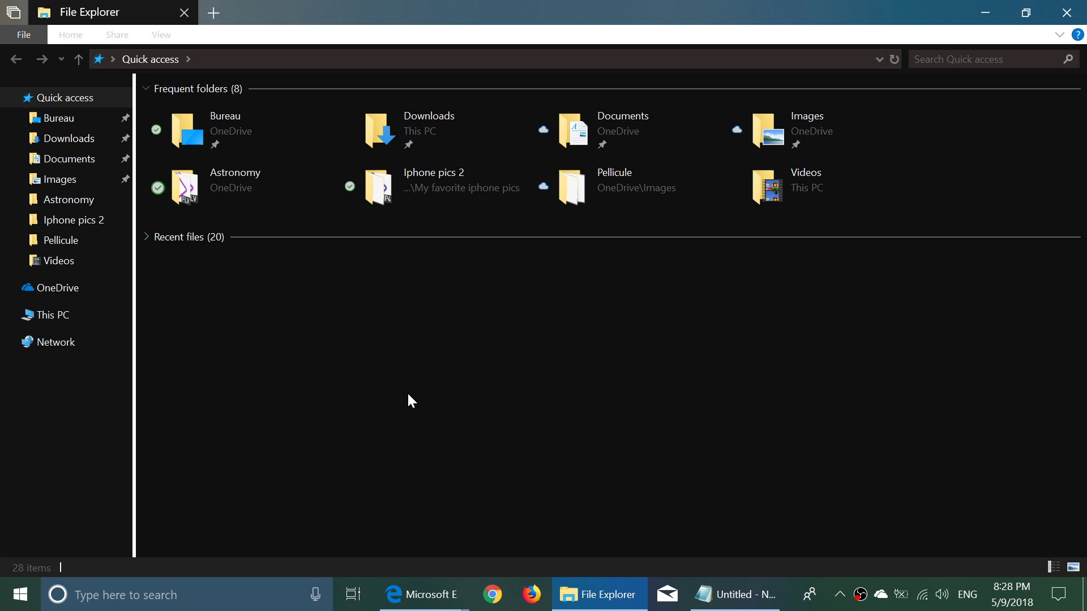
# Step: Search 'intel core' to show Bing results and the Wikipedia summary, then select the query text
pyautogui.click(1066, 13)
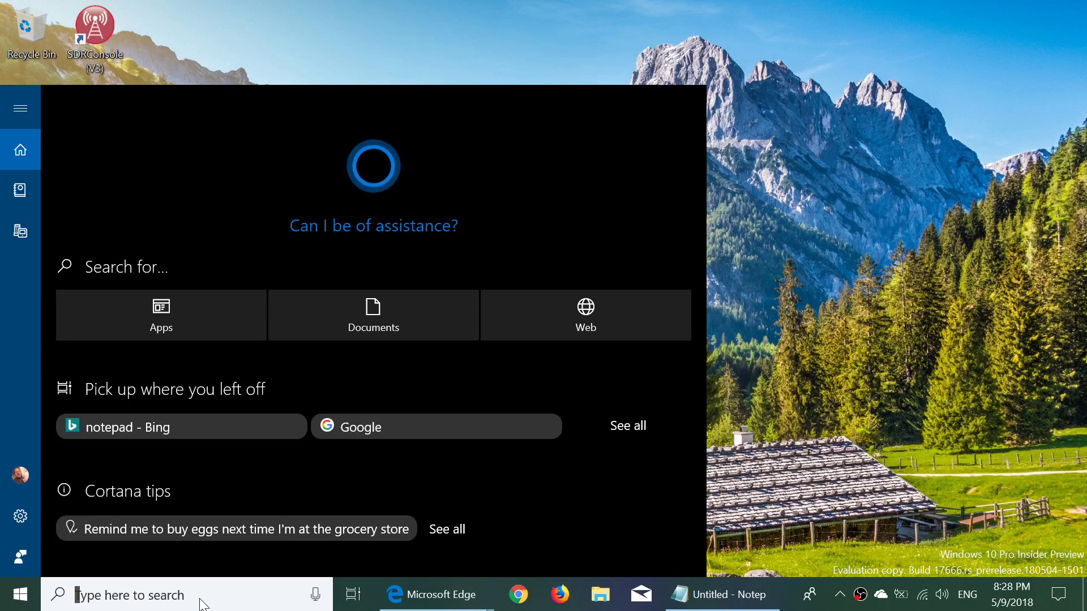
pyautogui.write('intel')
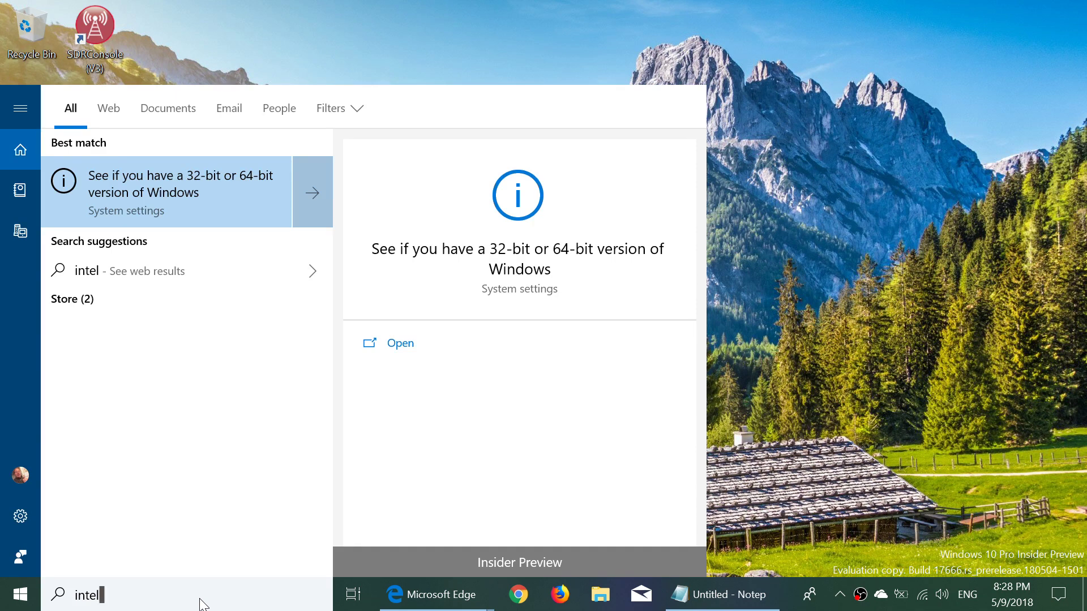
pyautogui.write('core')
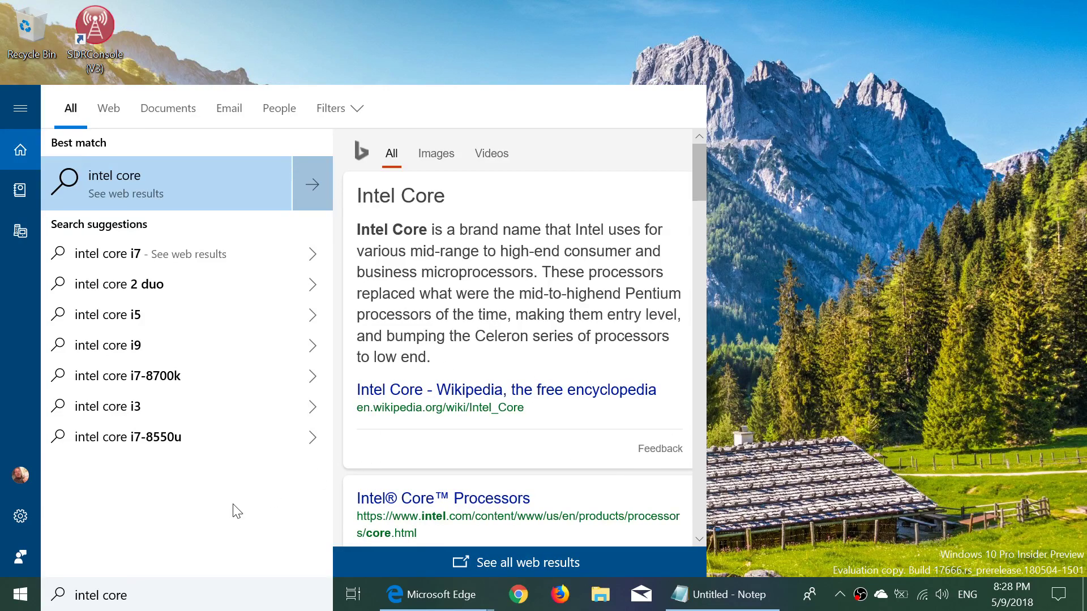
pyautogui.hotkey('ctrl', 'a')
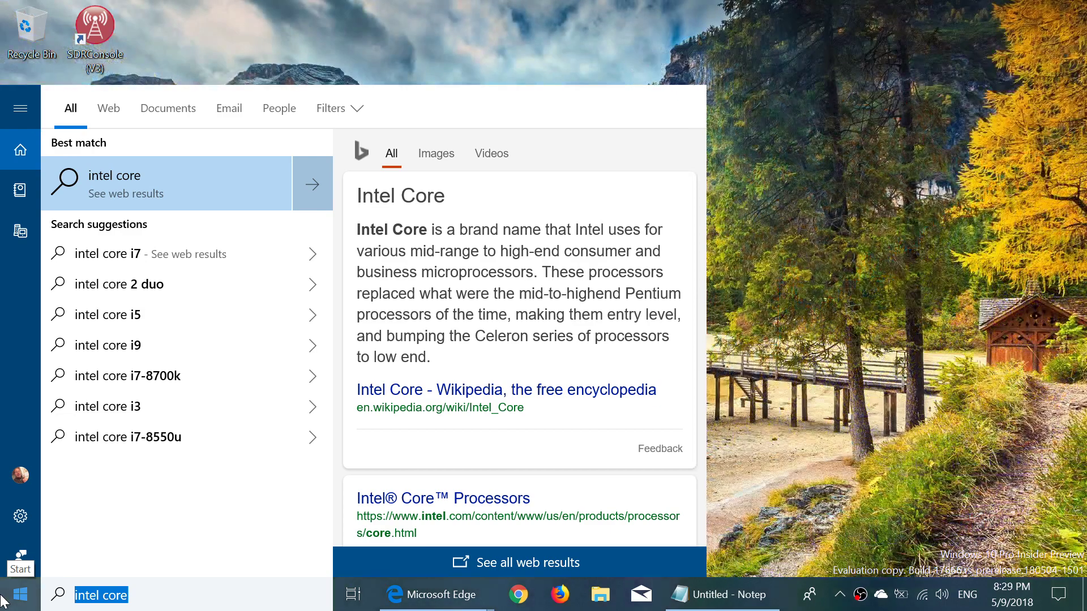
# Step: Search 'are bananas good for you' and browse the Bing answers and People also ask
pyautogui.write('are ban')
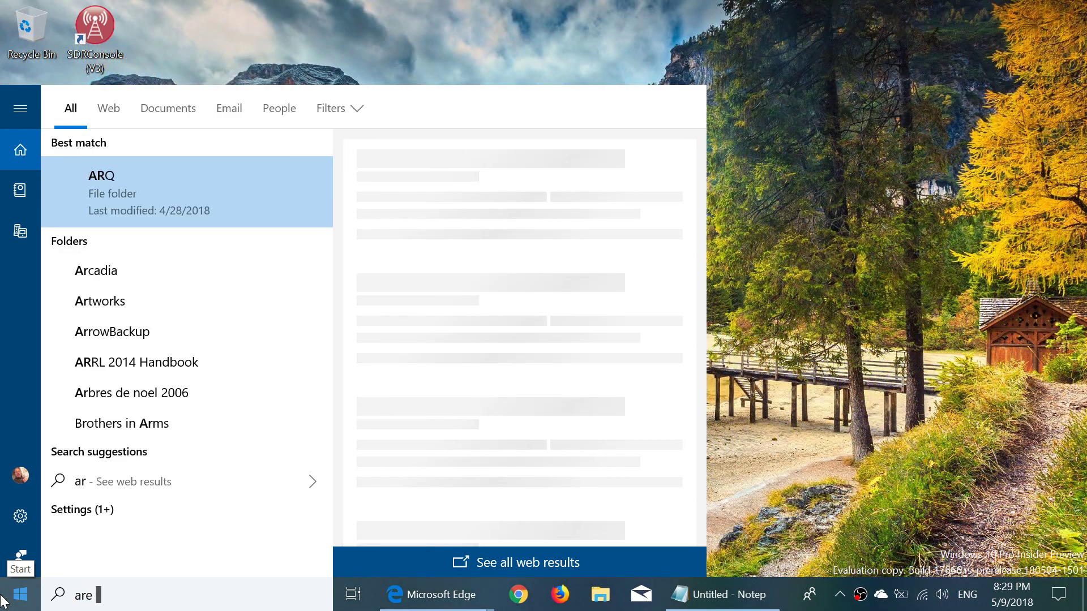
pyautogui.write('anas g')
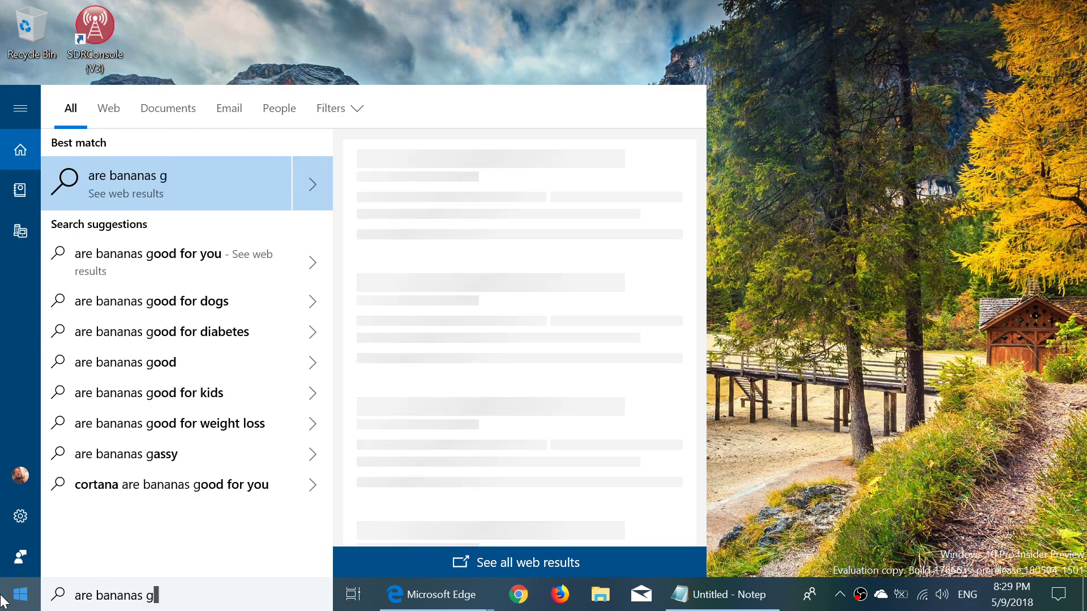
pyautogui.write('ood for you')
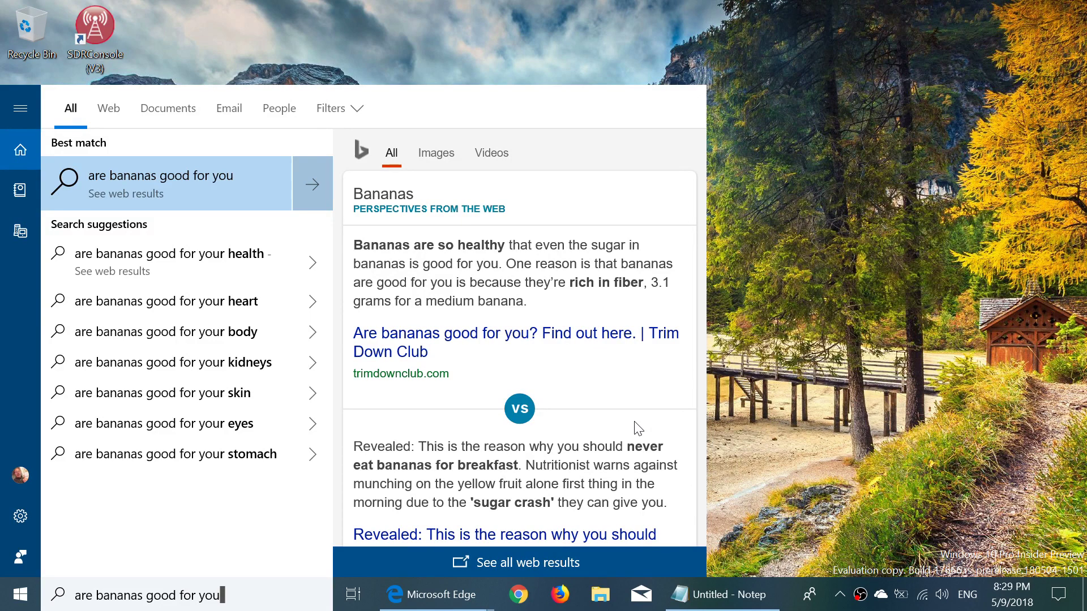
pyautogui.scroll(-8, 639, 429)
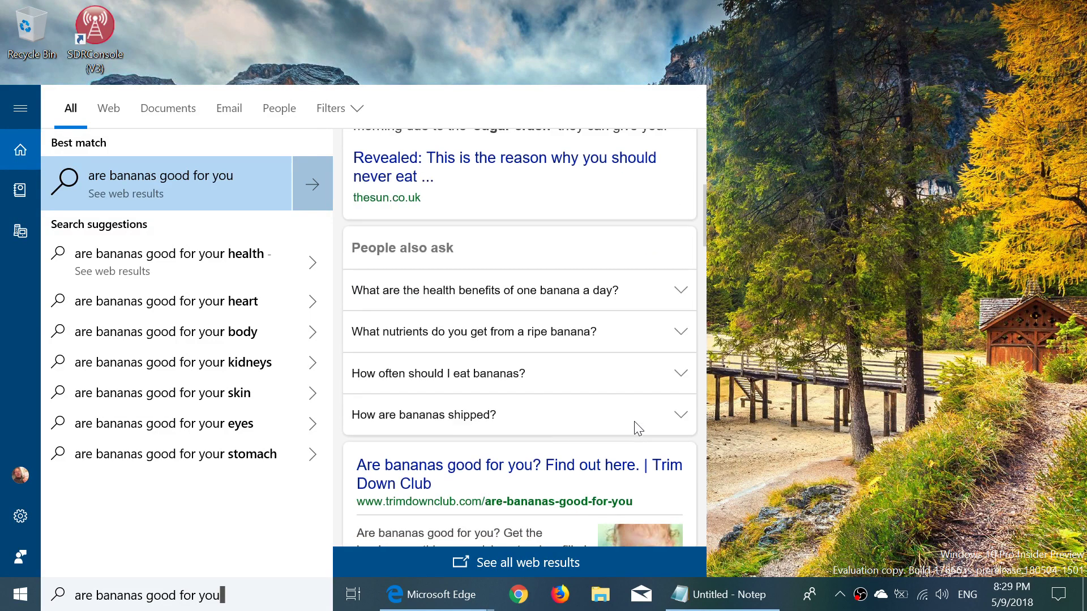
pyautogui.scroll(8, 639, 429)
pyautogui.scroll(-10, 639, 429)
pyautogui.scroll(10, 634, 421)
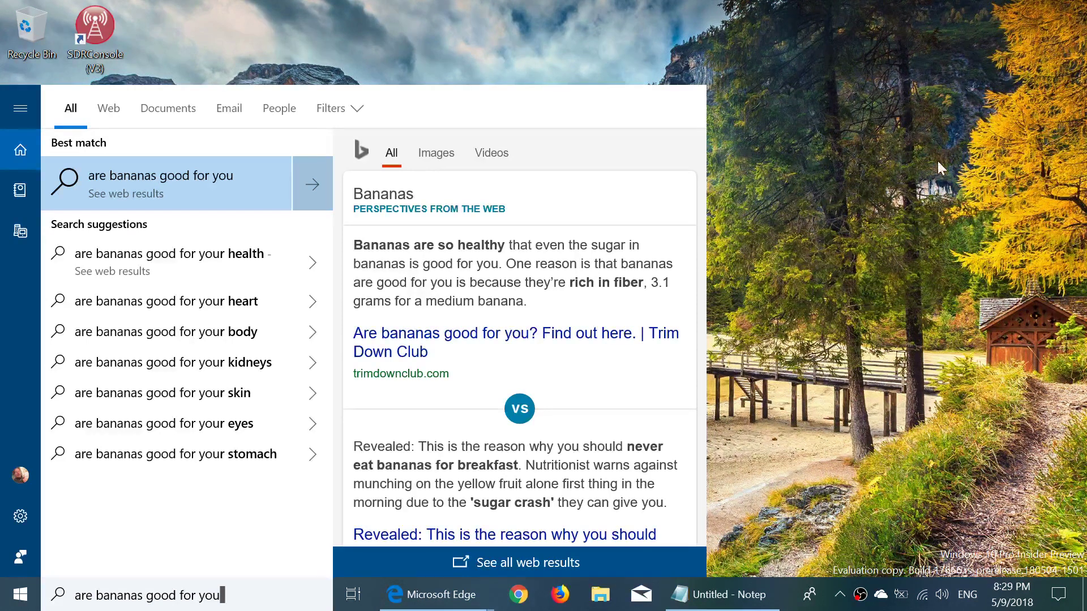
# Step: Expand the Start menu's Internet tile folder to show its Edge, Twitter and weather tiles, then collapse it
pyautogui.click(902, 214)
pyautogui.click(20, 594)
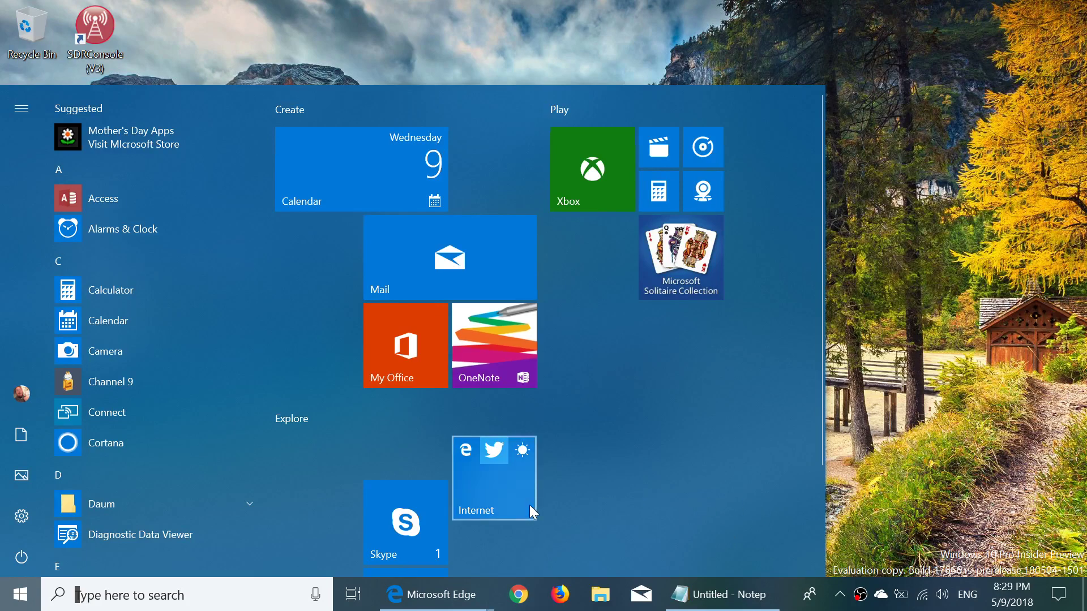
pyautogui.click(499, 484)
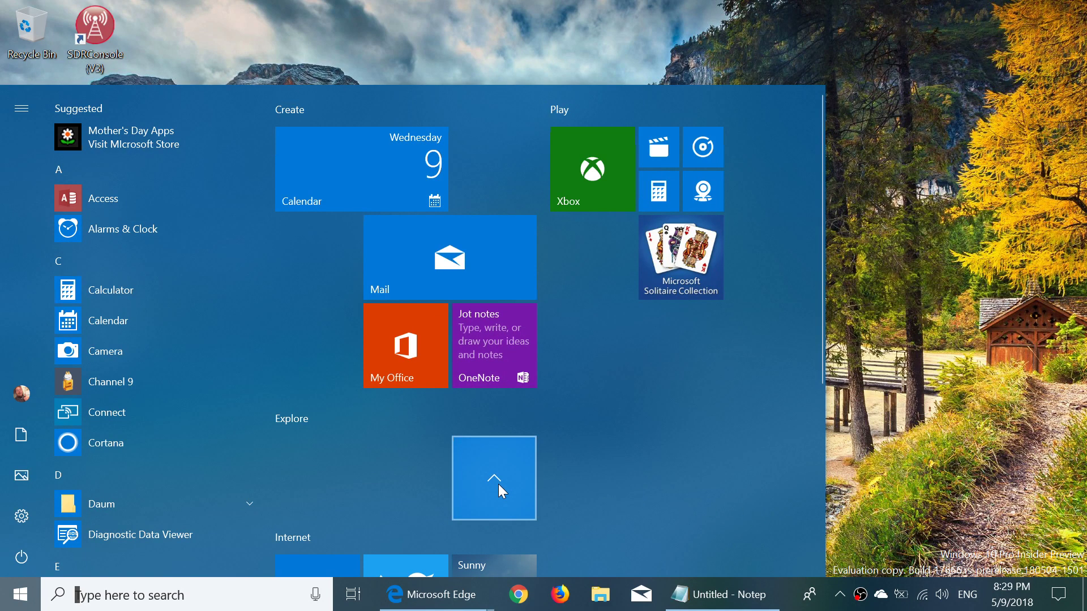
pyautogui.scroll(-5, 400, 521)
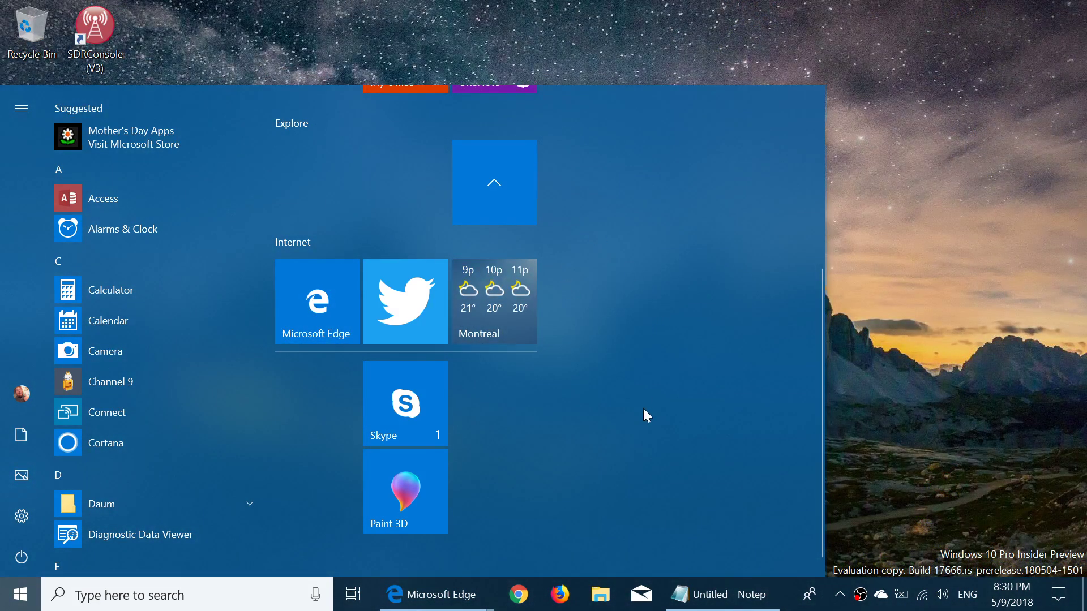
pyautogui.click(496, 190)
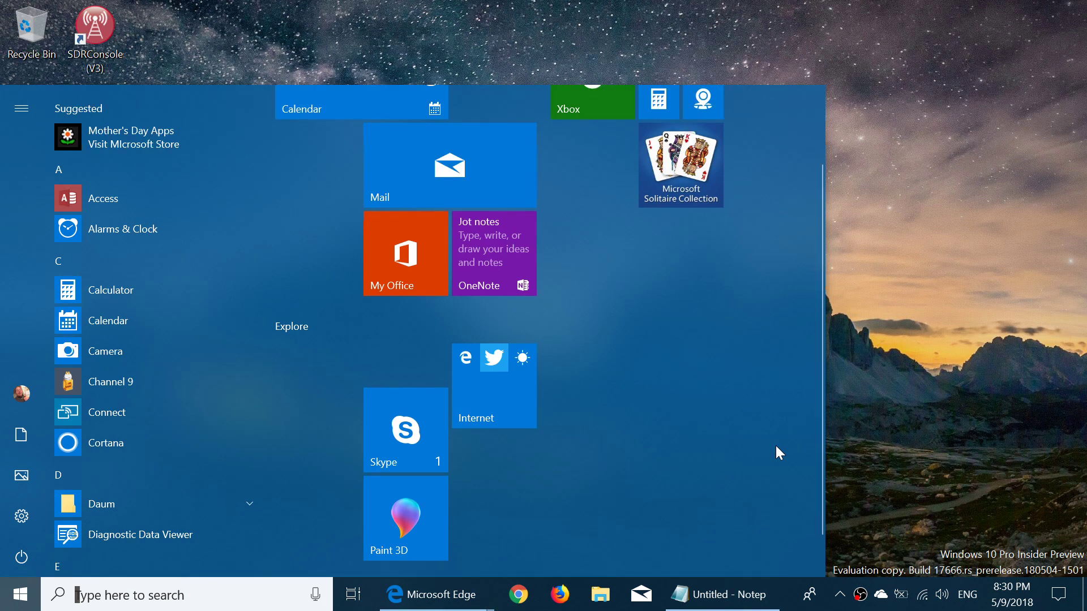
# Step: Open System Display settings from Action Center's All settings, then close the Bing help tab
pyautogui.click(895, 439)
pyautogui.click(1059, 595)
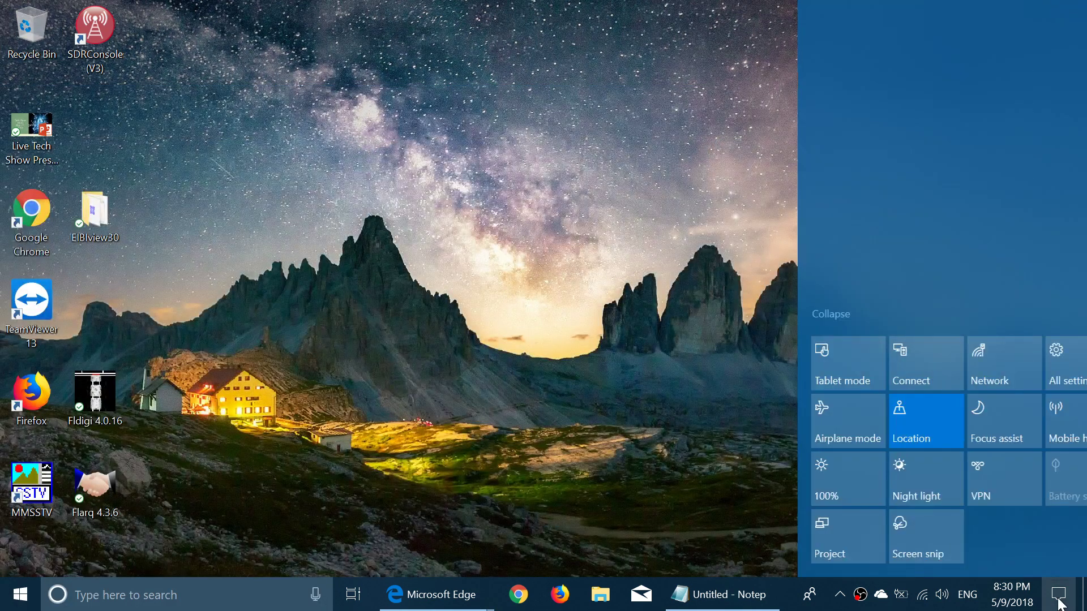
pyautogui.click(1043, 357)
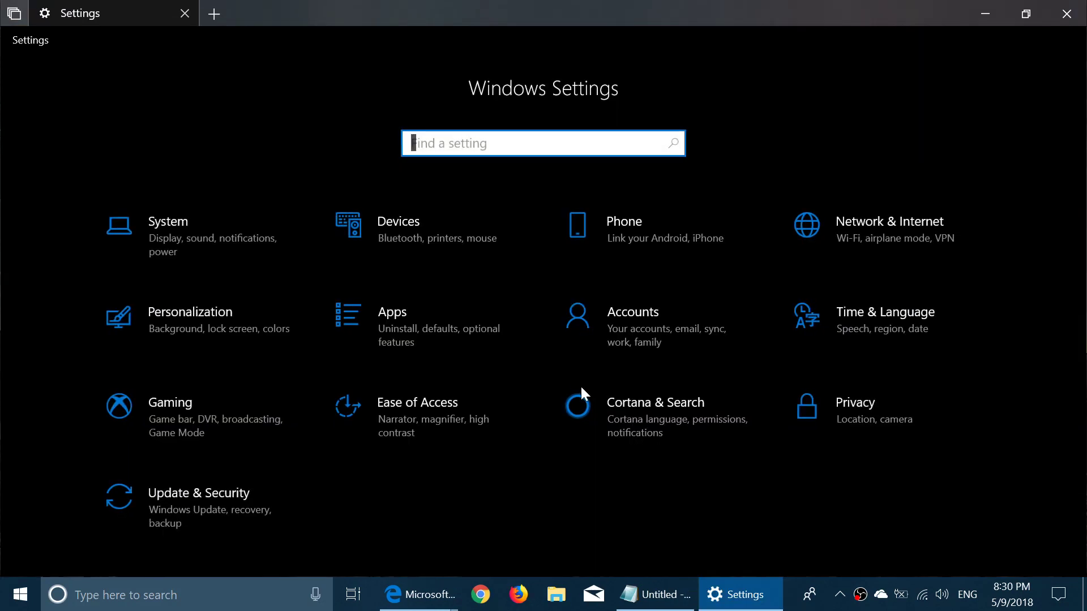
pyautogui.click(175, 222)
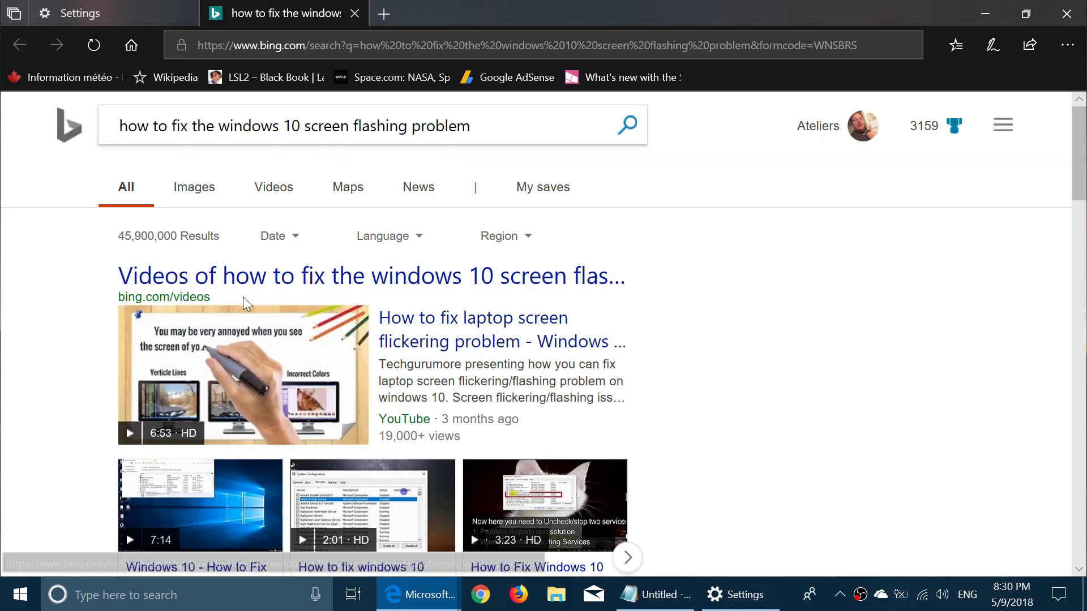
pyautogui.click(355, 13)
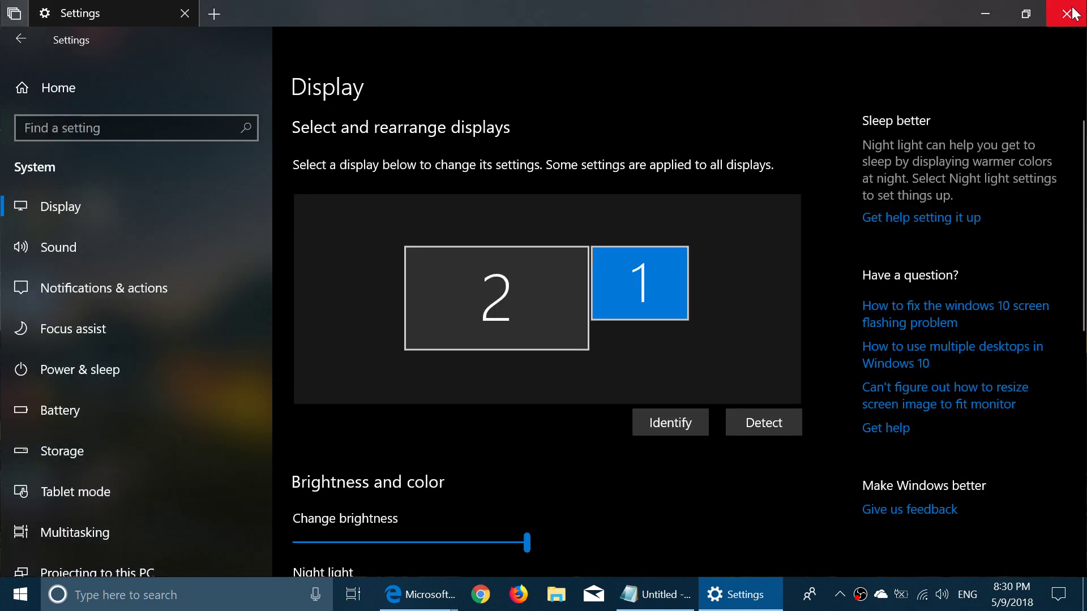
# Step: Close Settings and reopen it from Action Center's All settings to reach the Your phone page
pyautogui.click(1067, 13)
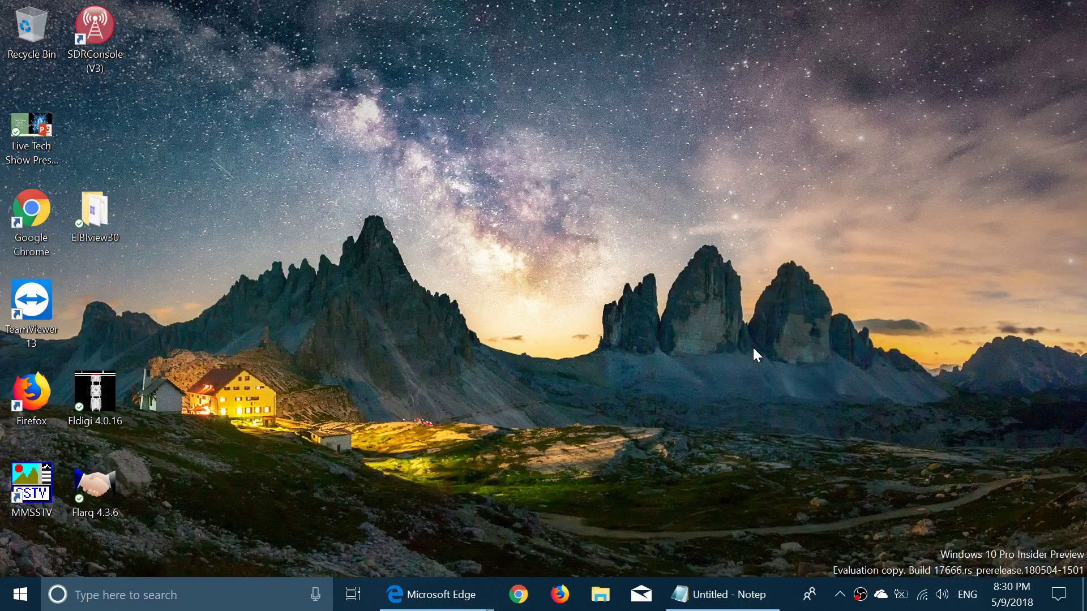
pyautogui.click(1058, 594)
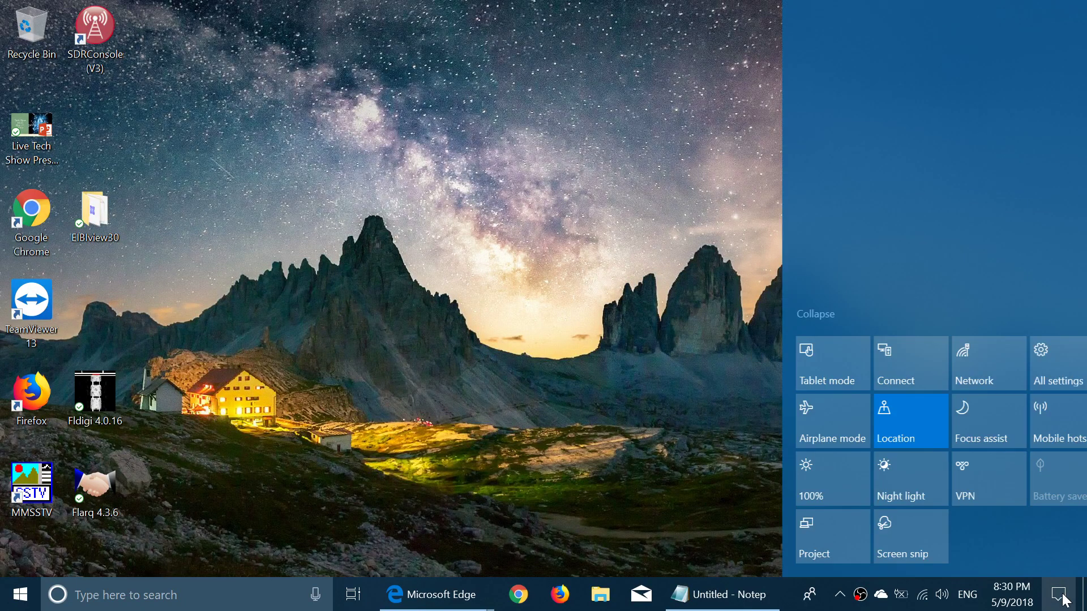
pyautogui.click(1052, 371)
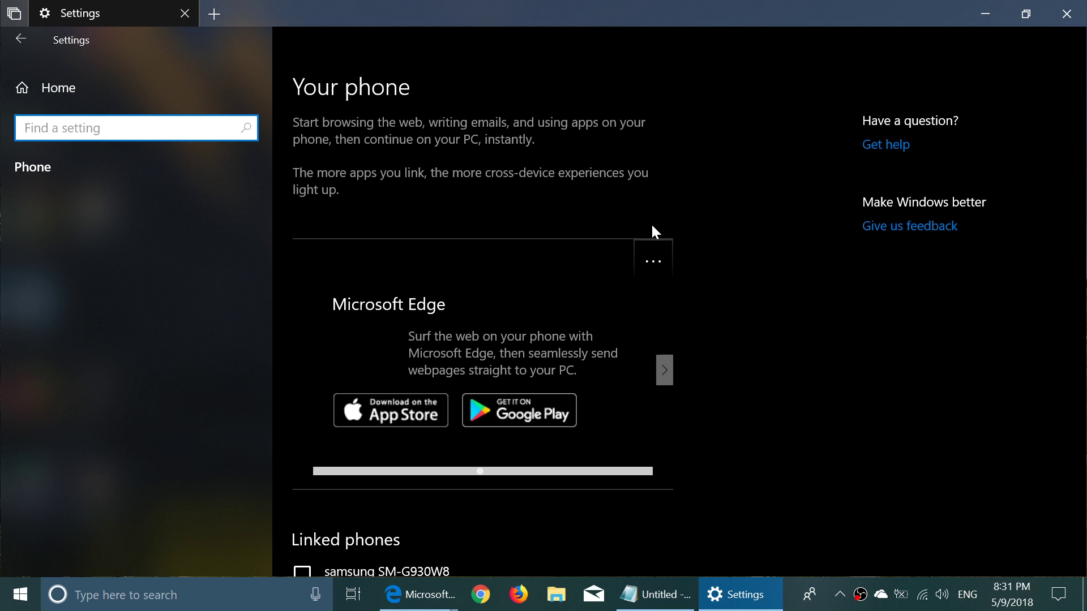
# Step: Scroll down to the two linked Samsung phones, then close Settings to return to the desktop
pyautogui.scroll(-5, 802, 306)
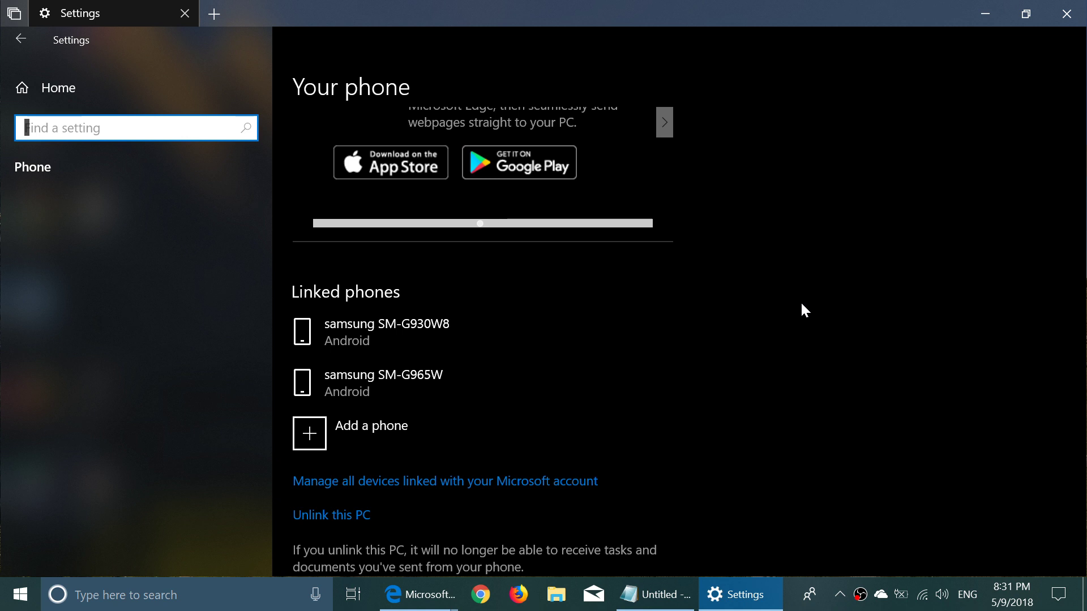
pyautogui.press('Tab')
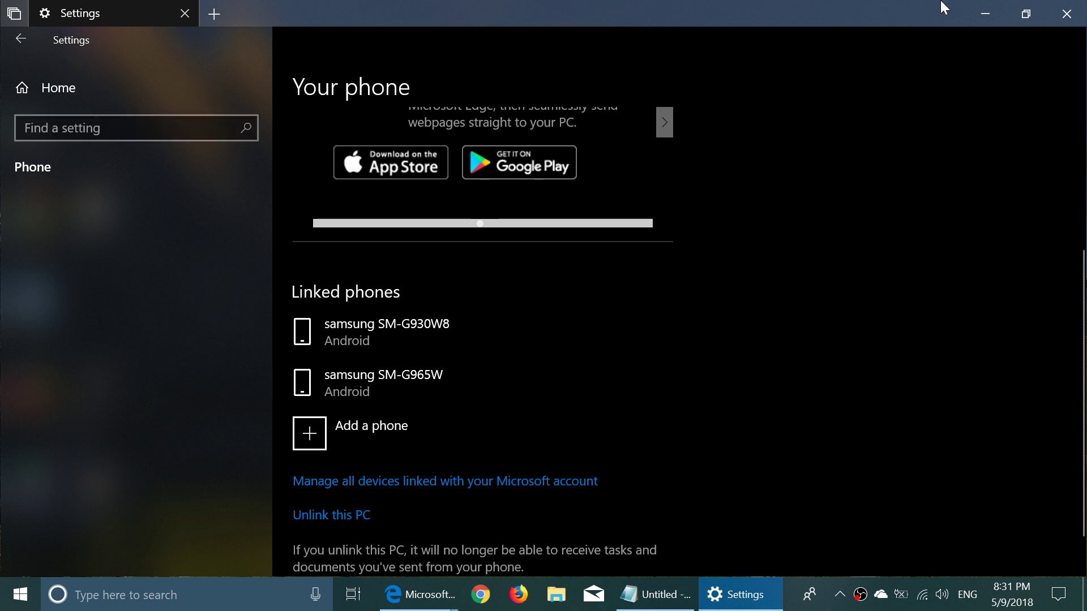
pyautogui.click(1066, 13)
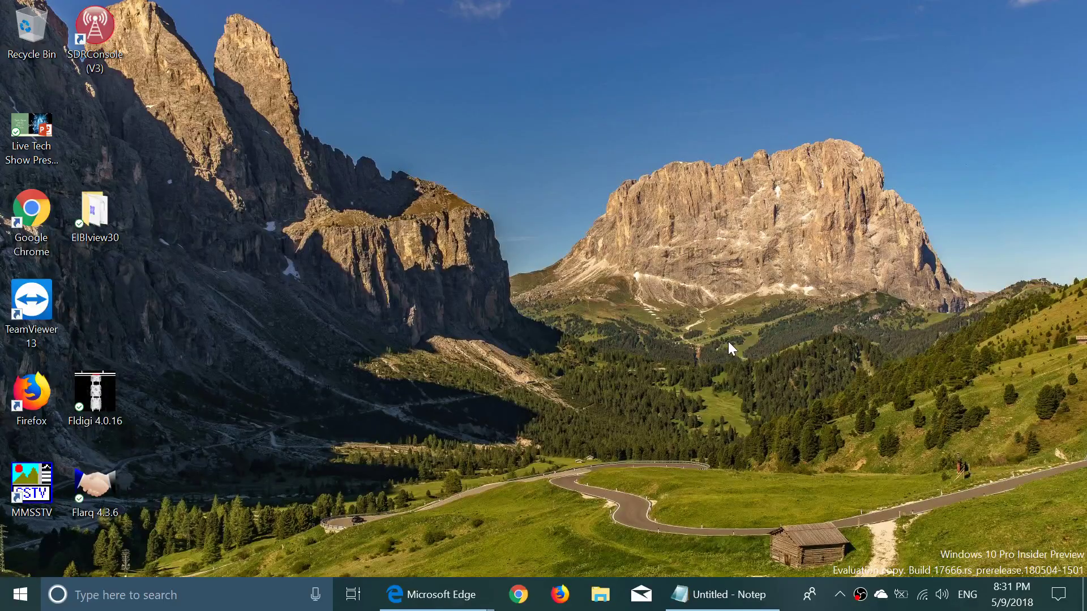